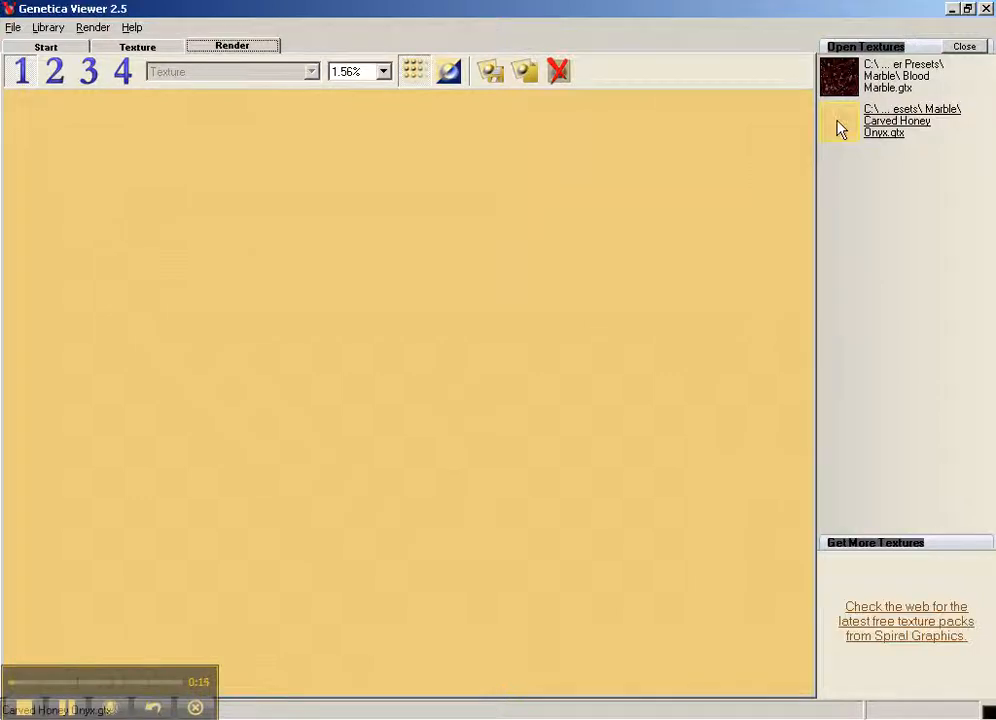
# - Export the rendered Carved Honey Onyx texture as a JPEG image into the SketchUpTuts2 folder inside VIDEOTUTORIALS
pyautogui.click(132, 46)
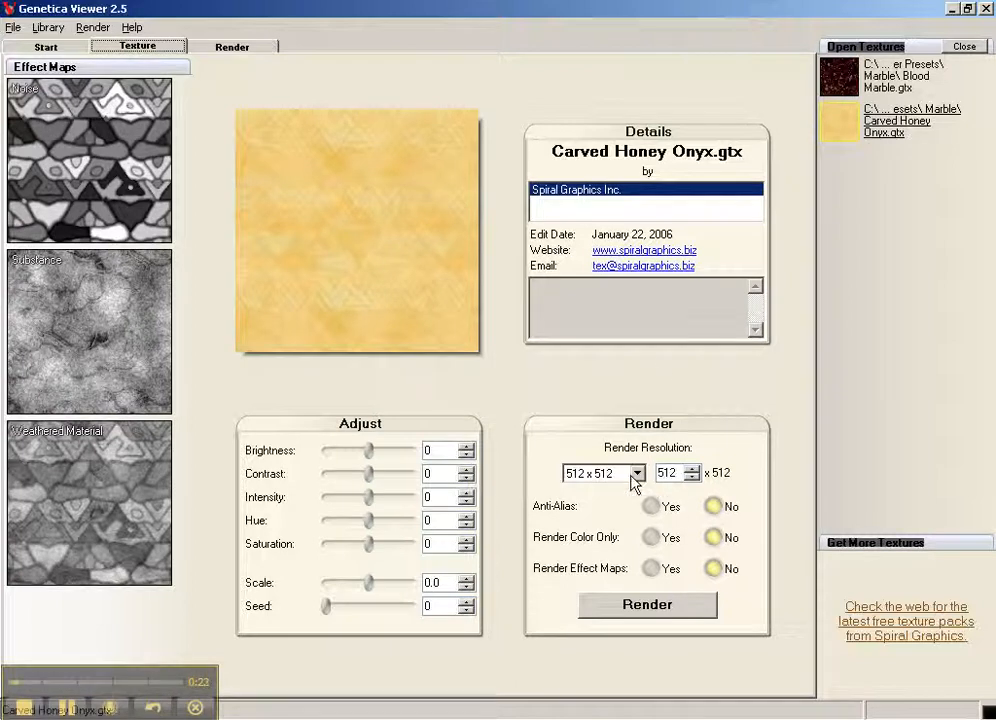
pyautogui.click(238, 50)
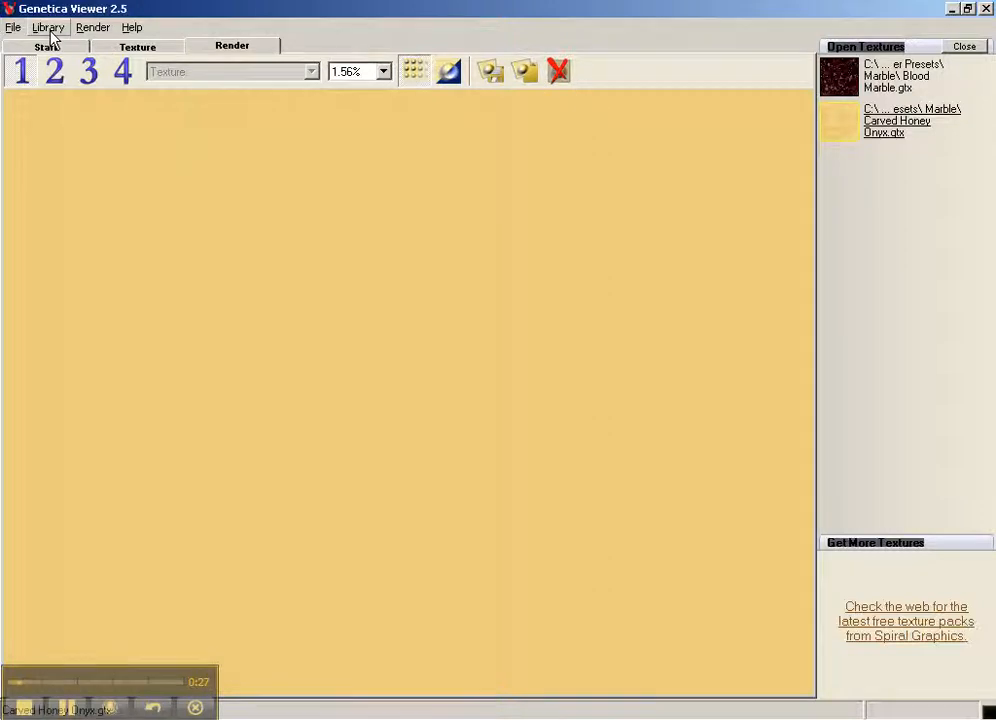
pyautogui.click(15, 28)
pyautogui.click(38, 104)
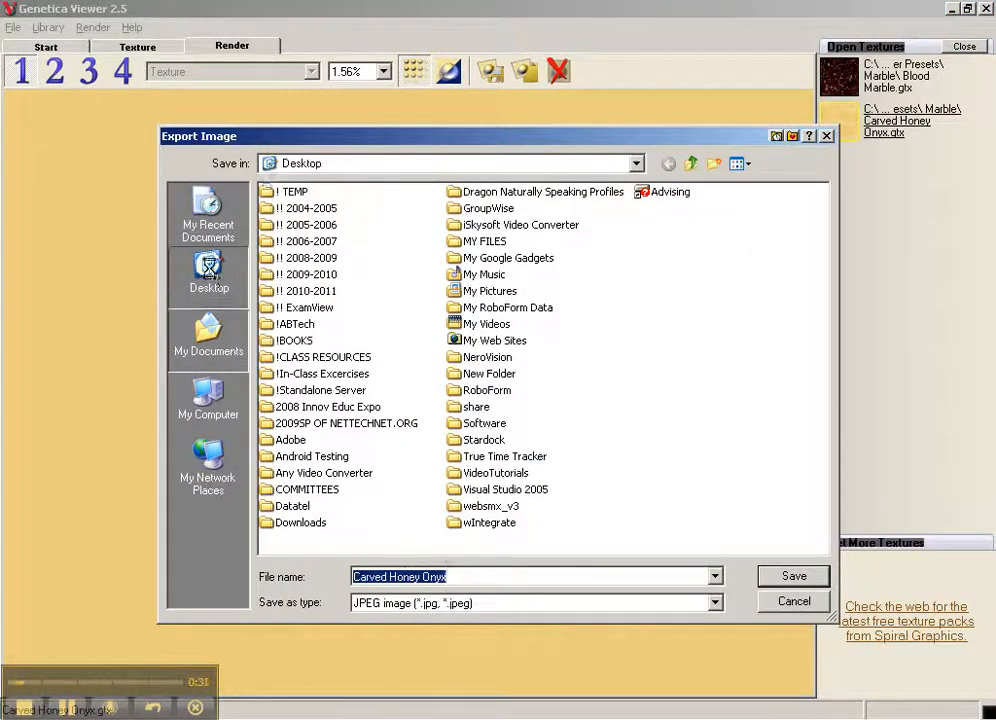
pyautogui.click(208, 268)
pyautogui.doubleClick(310, 307)
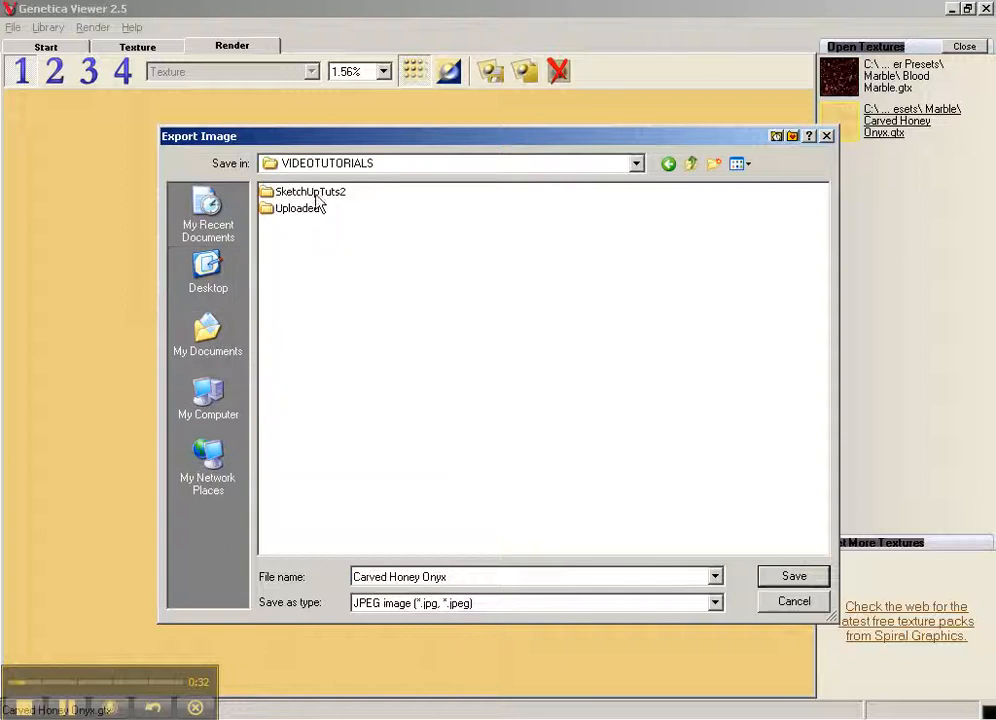
pyautogui.doubleClick(312, 194)
pyautogui.click(785, 579)
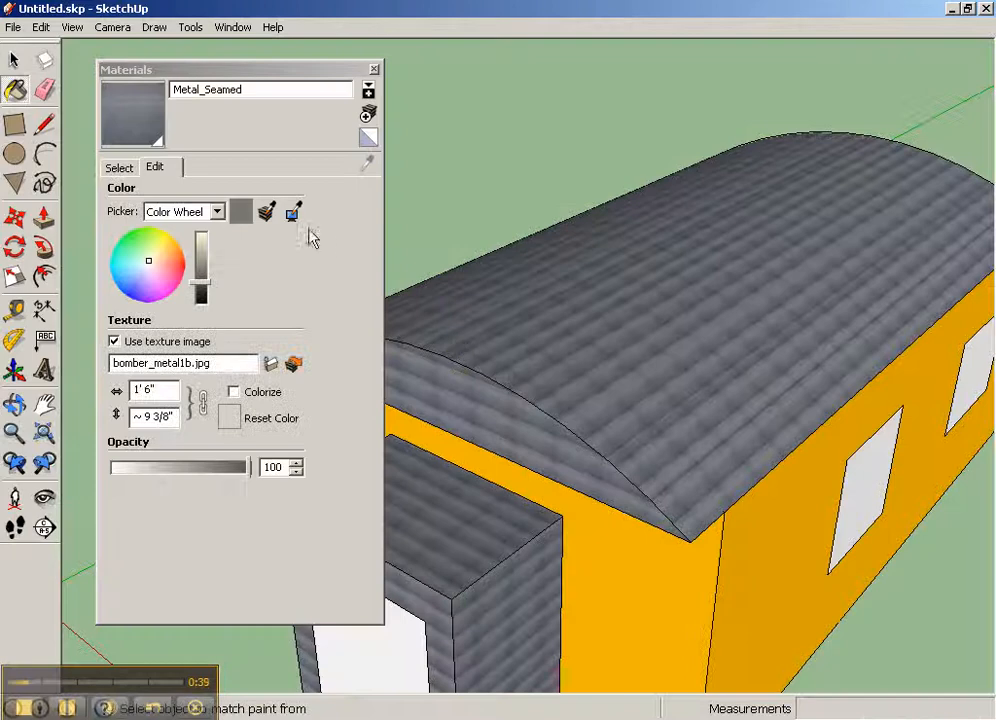
# - In SketchUp, replace the Metal_Seamed material's texture image with Carved Honey Onyx.jpg from the SketchUpTuts2 folder and inspect the roof
pyautogui.click(270, 363)
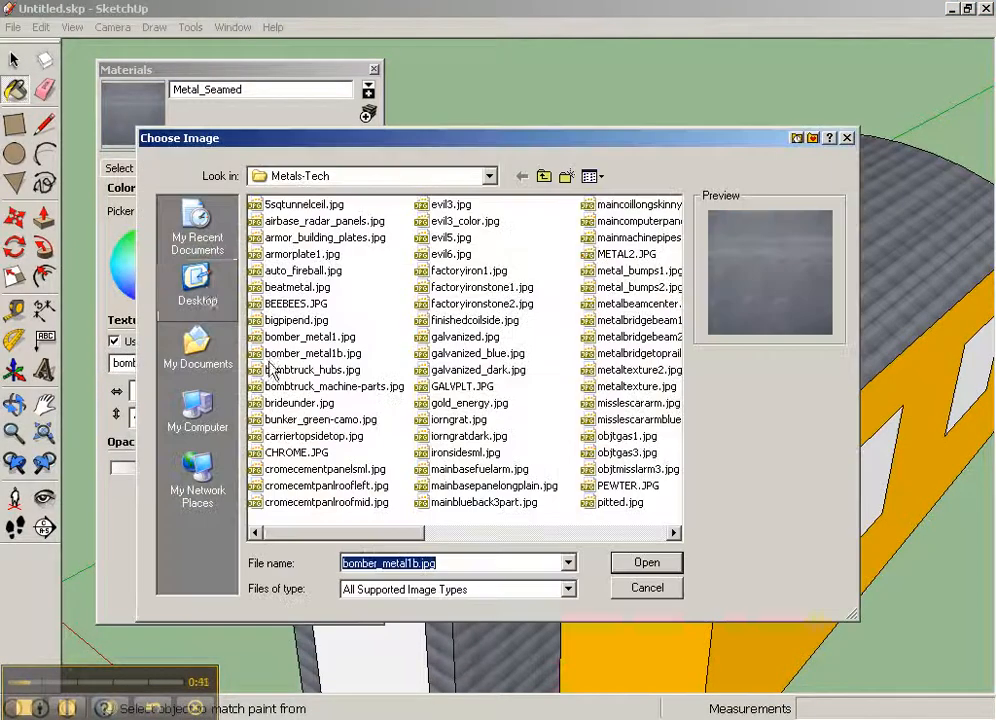
pyautogui.click(205, 290)
pyautogui.doubleClick(322, 318)
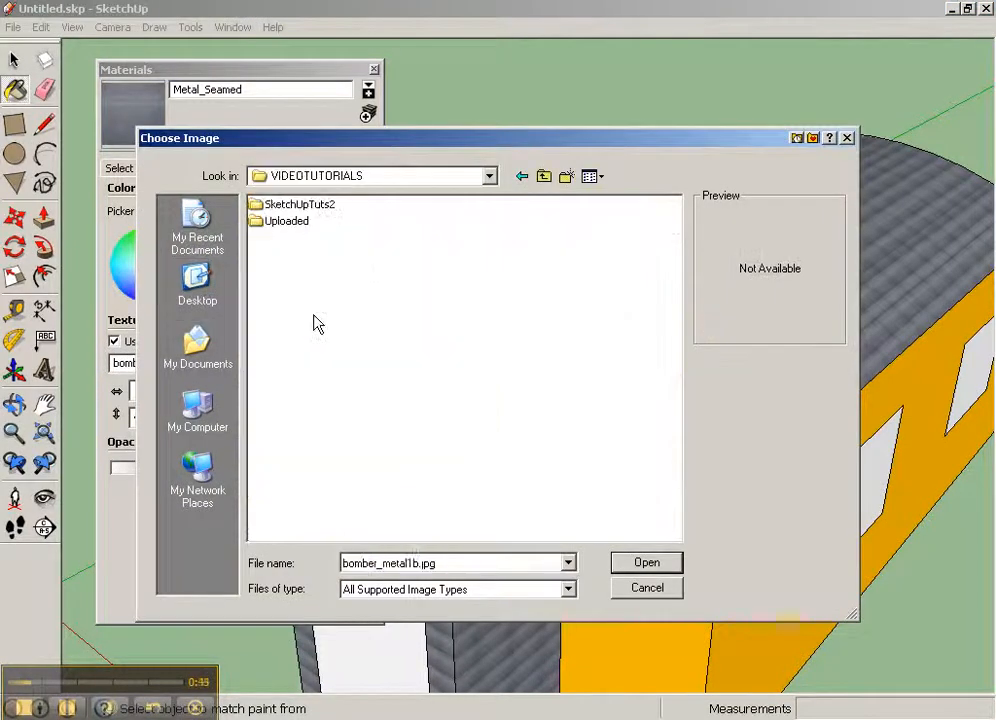
pyautogui.doubleClick(297, 207)
pyautogui.click(296, 222)
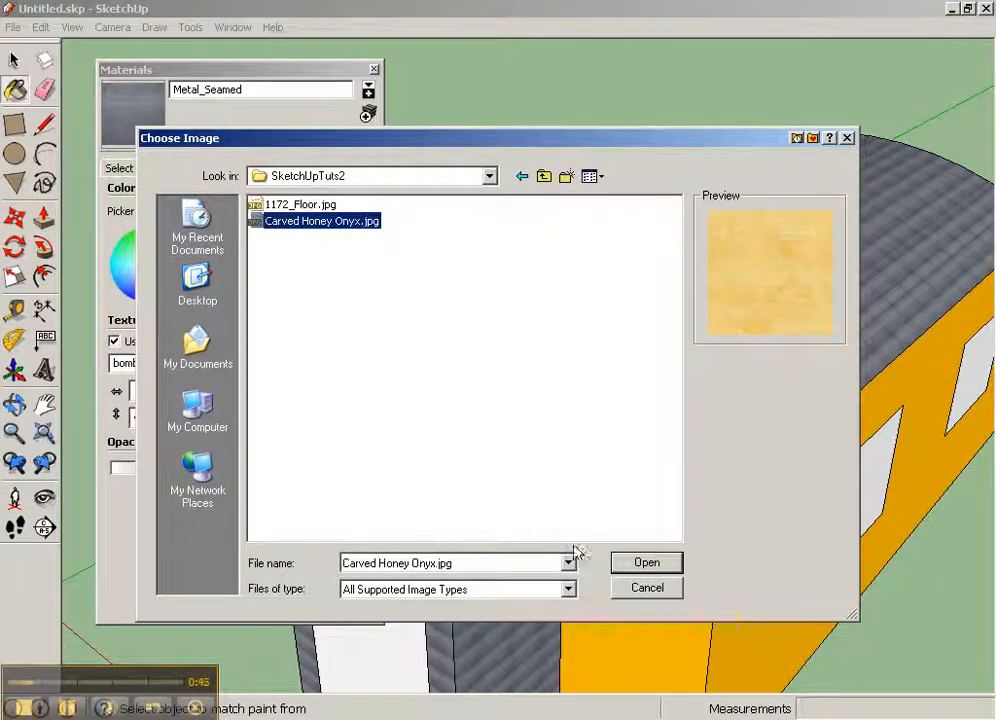
pyautogui.click(646, 563)
pyautogui.moveTo(636, 540); pyautogui.dragTo(682, 373, button='middle')
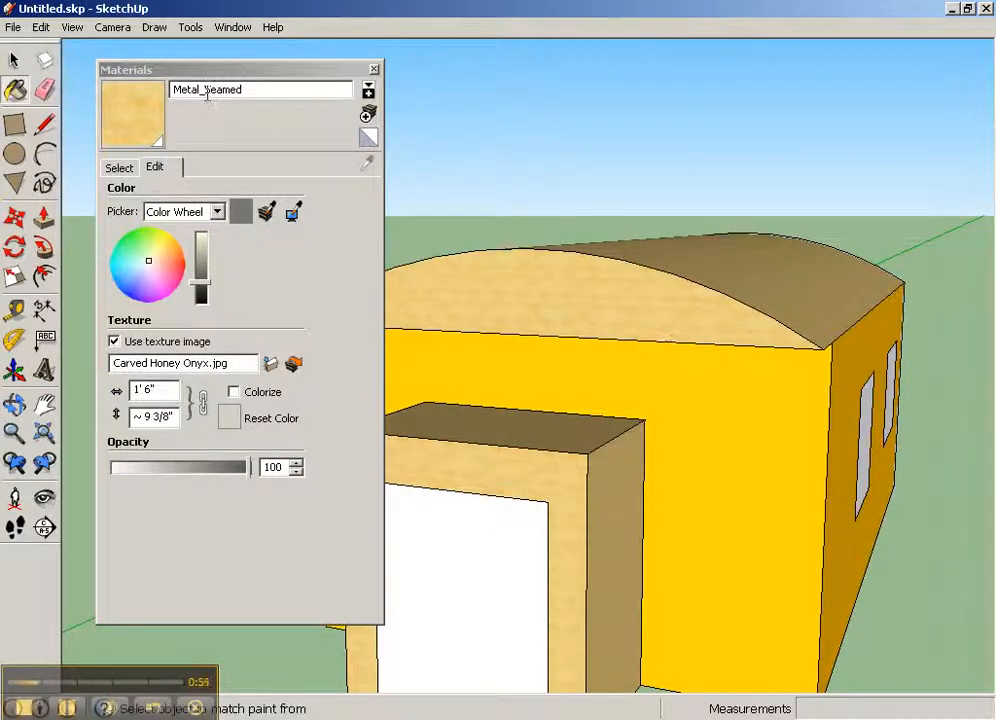
pyautogui.moveTo(268, 89); pyautogui.dragTo(100, 94)
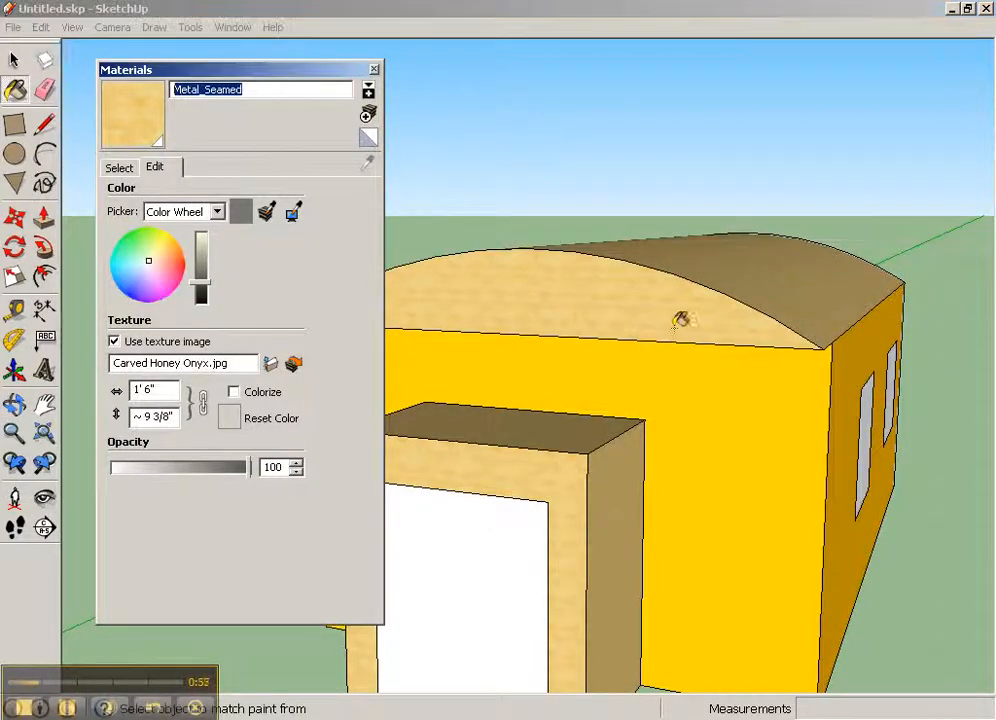
pyautogui.moveTo(689, 296); pyautogui.dragTo(562, 585, button='middle')
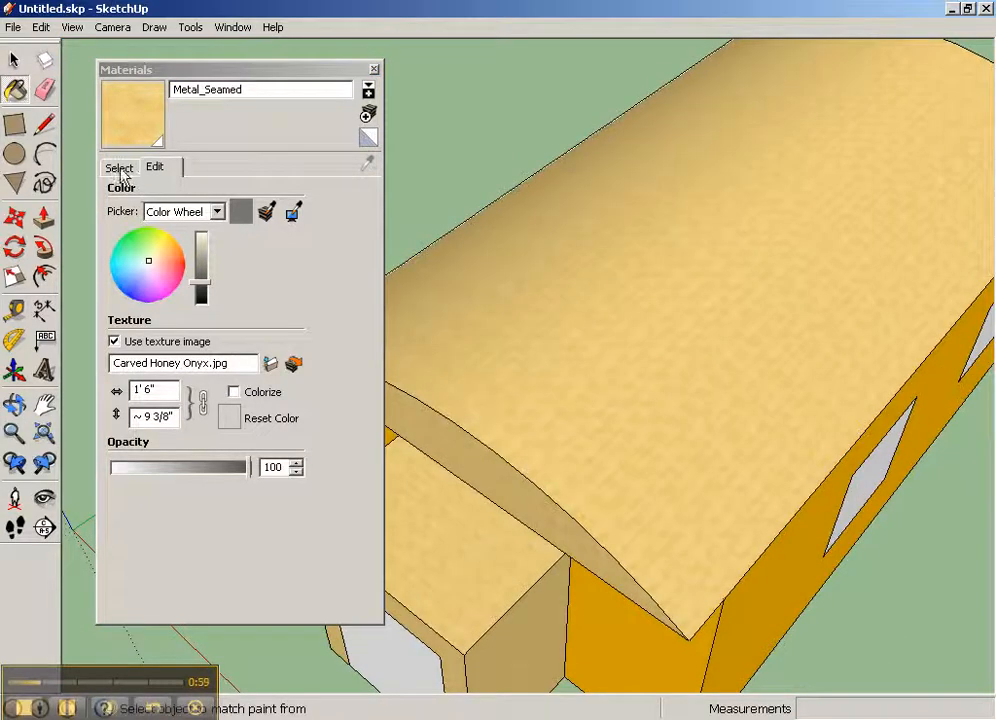
# - Look through the materials used in the model and the folders of the Materials library
pyautogui.click(121, 170)
pyautogui.click(113, 192)
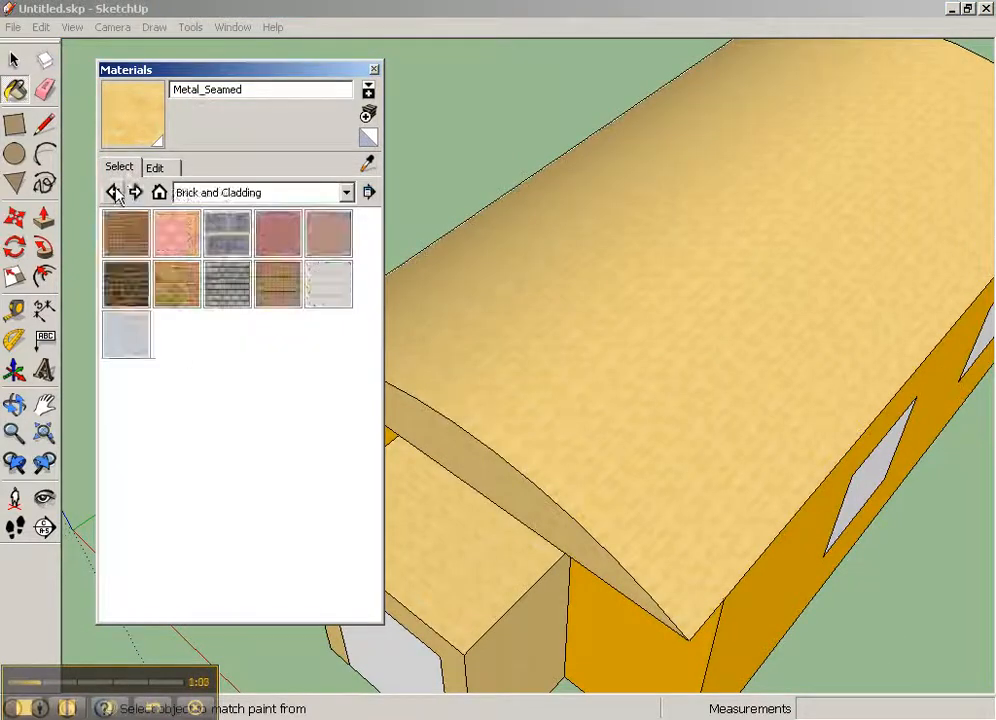
pyautogui.click(155, 168)
pyautogui.click(121, 170)
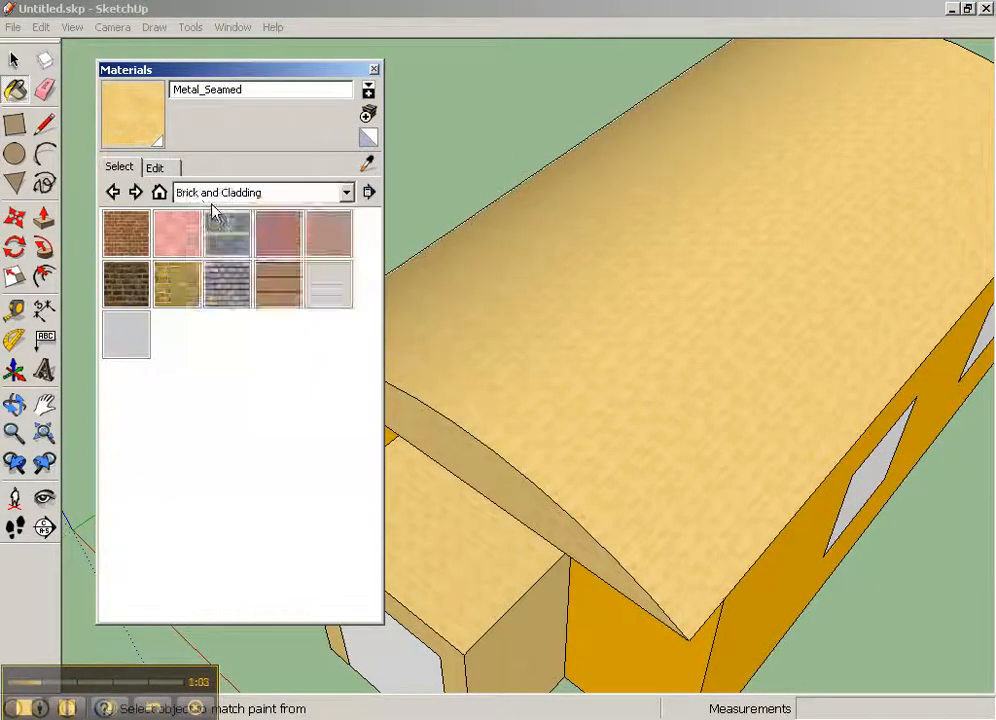
pyautogui.click(159, 191)
pyautogui.click(159, 191)
pyautogui.click(161, 194)
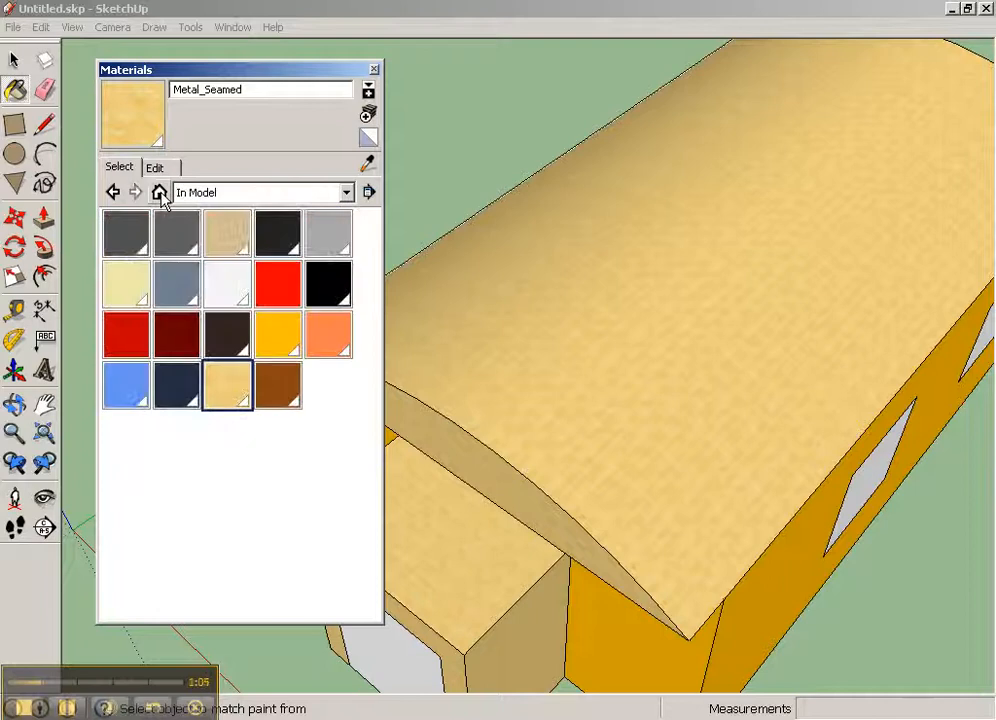
pyautogui.click(212, 192)
pyautogui.click(214, 229)
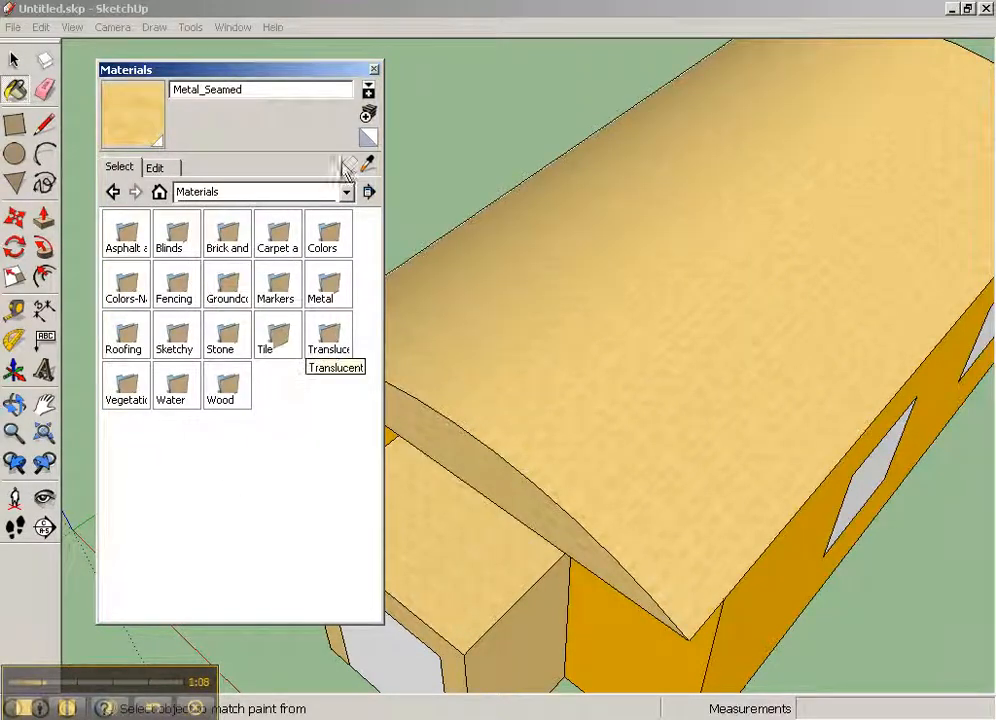
# - Start a new material named honeycomb that uses Carved Honey Onyx.jpg as its texture image
pyautogui.click(370, 117)
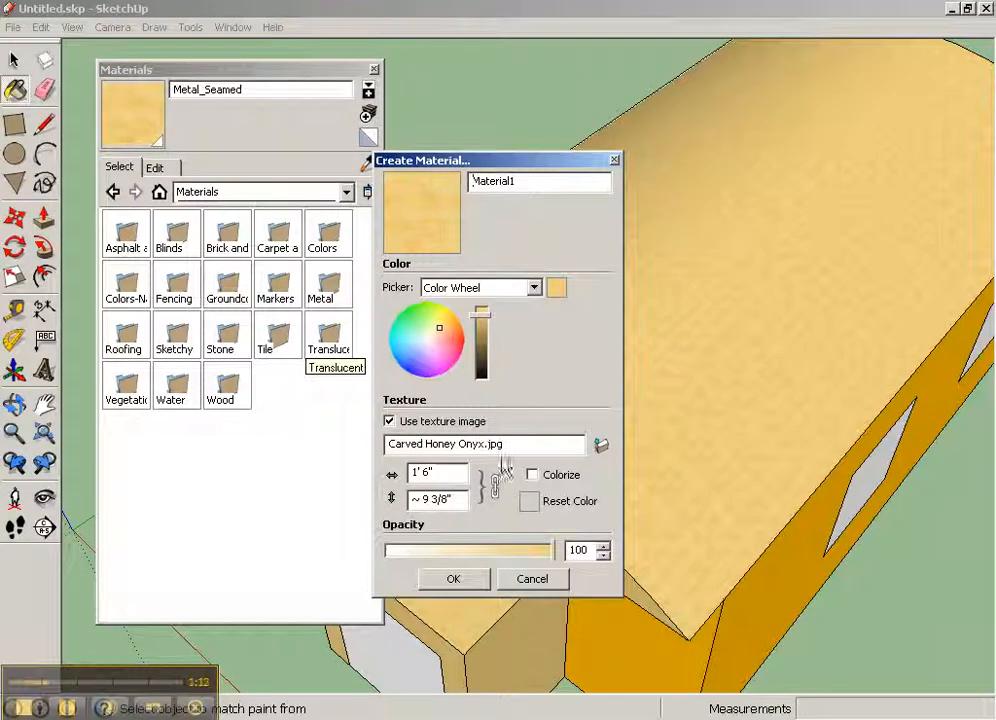
pyautogui.click(599, 449)
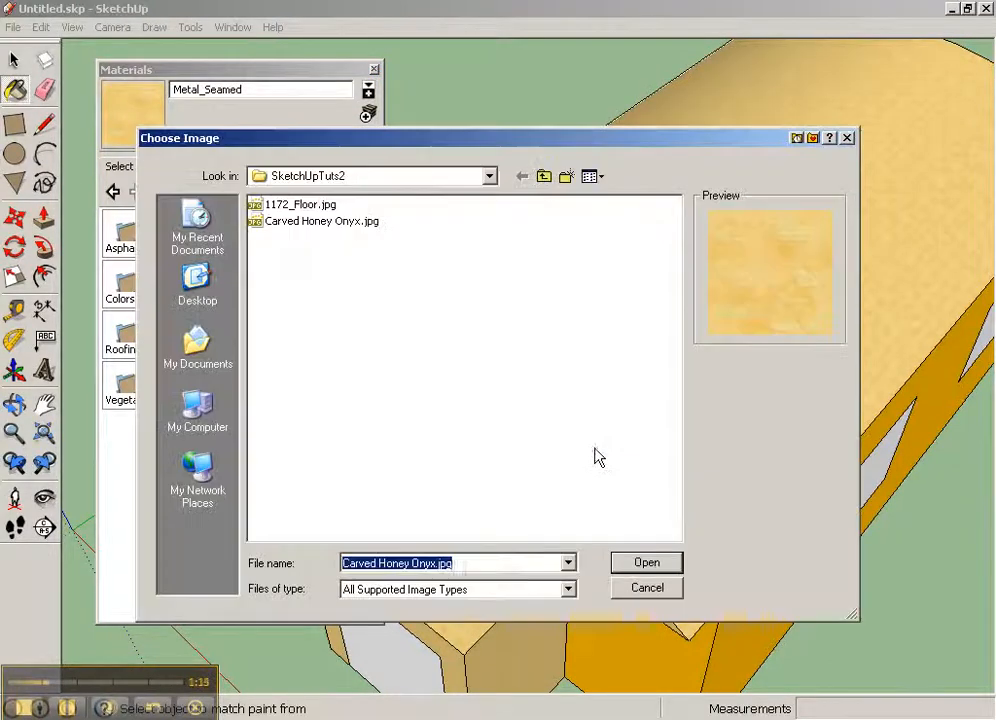
pyautogui.click(282, 206)
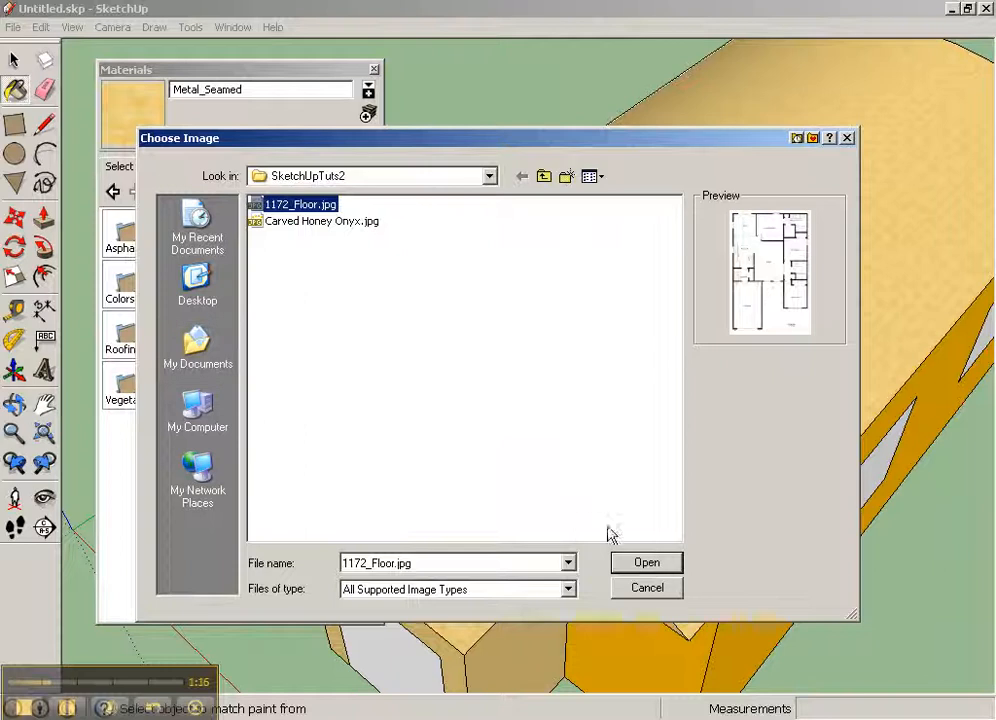
pyautogui.click(321, 223)
pyautogui.click(646, 563)
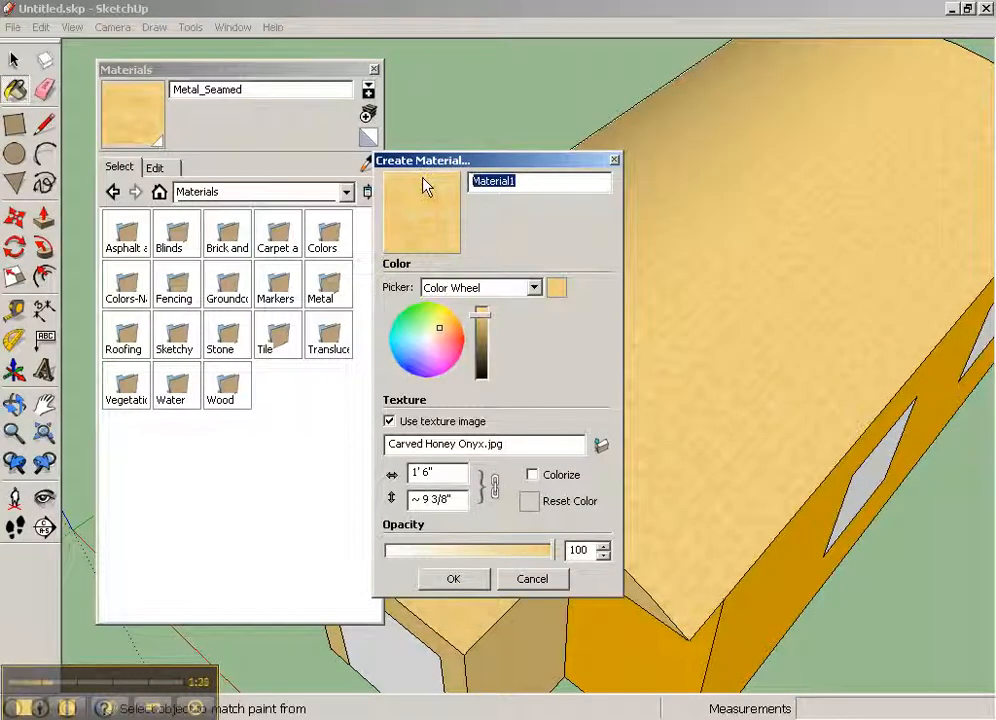
pyautogui.write('honeycomb')
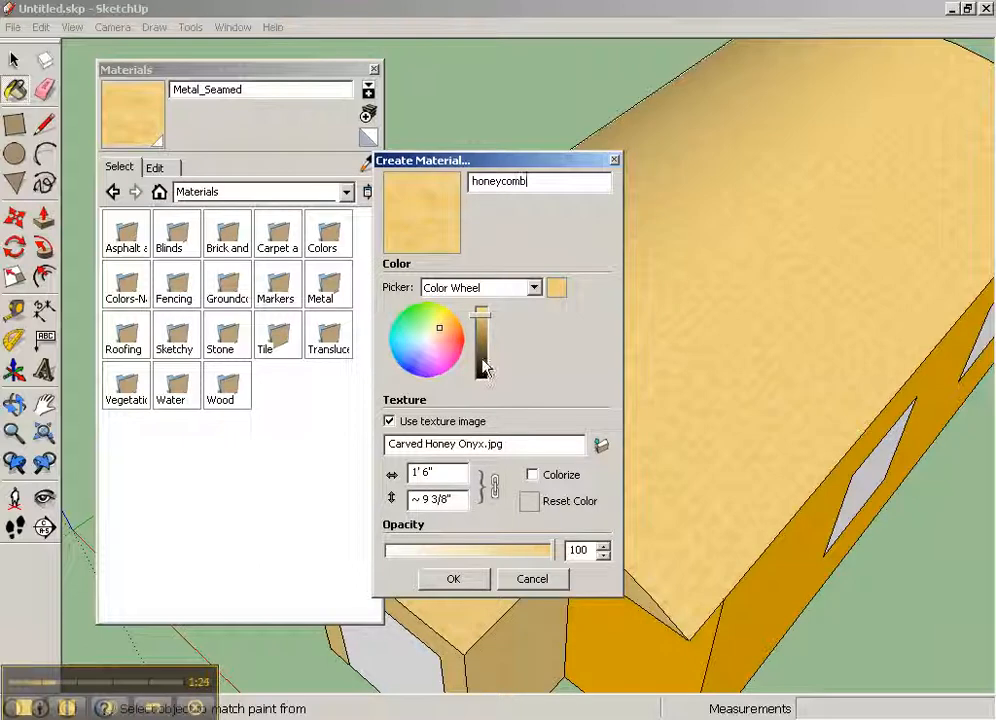
# - Adjust the honeycomb material's brightness, reduce its opacity slightly, and finish creating it
pyautogui.moveTo(485, 340)
pyautogui.mouseDown()
pyautogui.moveTo(485, 348)
pyautogui.moveTo(484, 318)
pyautogui.moveTo(485, 355)
pyautogui.moveTo(489, 327)
pyautogui.mouseUp()
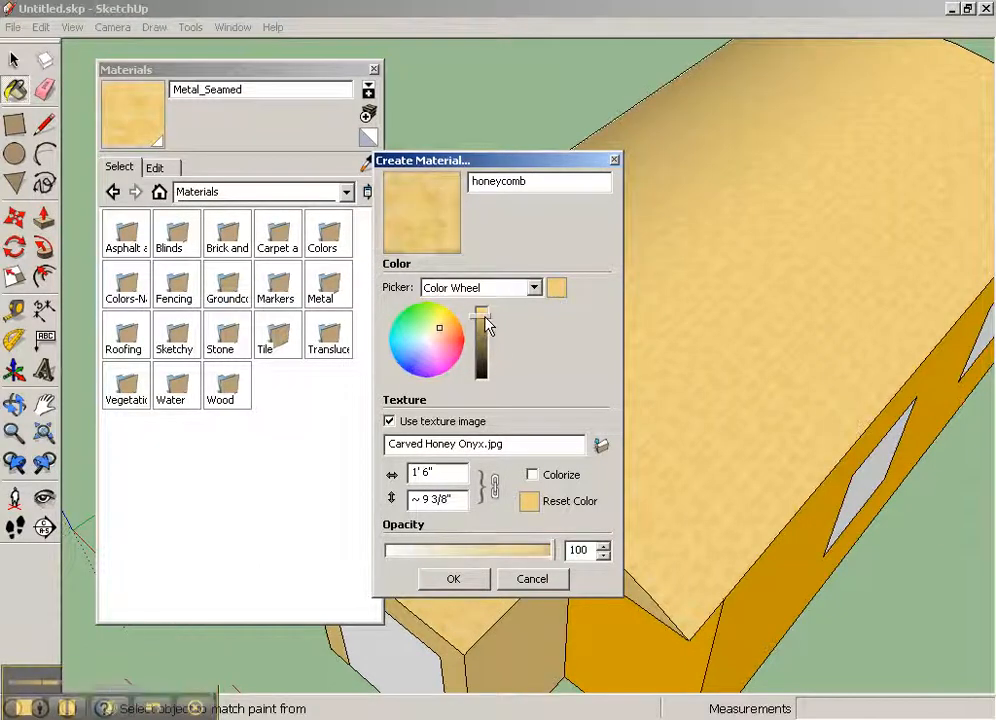
pyautogui.moveTo(552, 550); pyautogui.dragTo(541, 551)
pyautogui.click(468, 578)
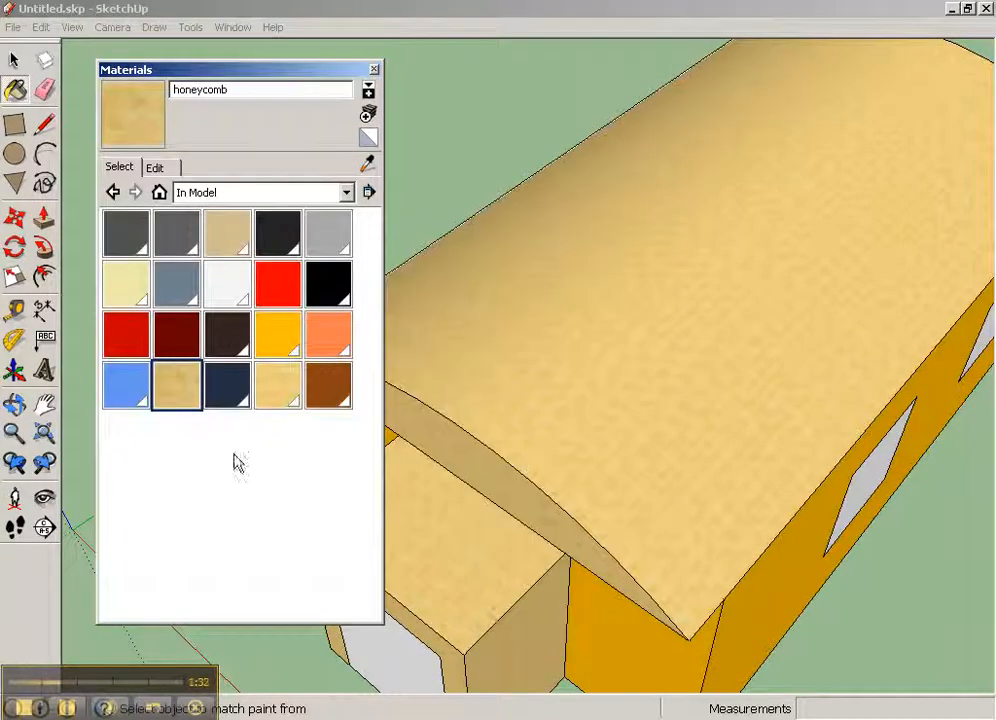
# - Try the honeycomb material on the curved roof and undo the paint
pyautogui.click(672, 364)
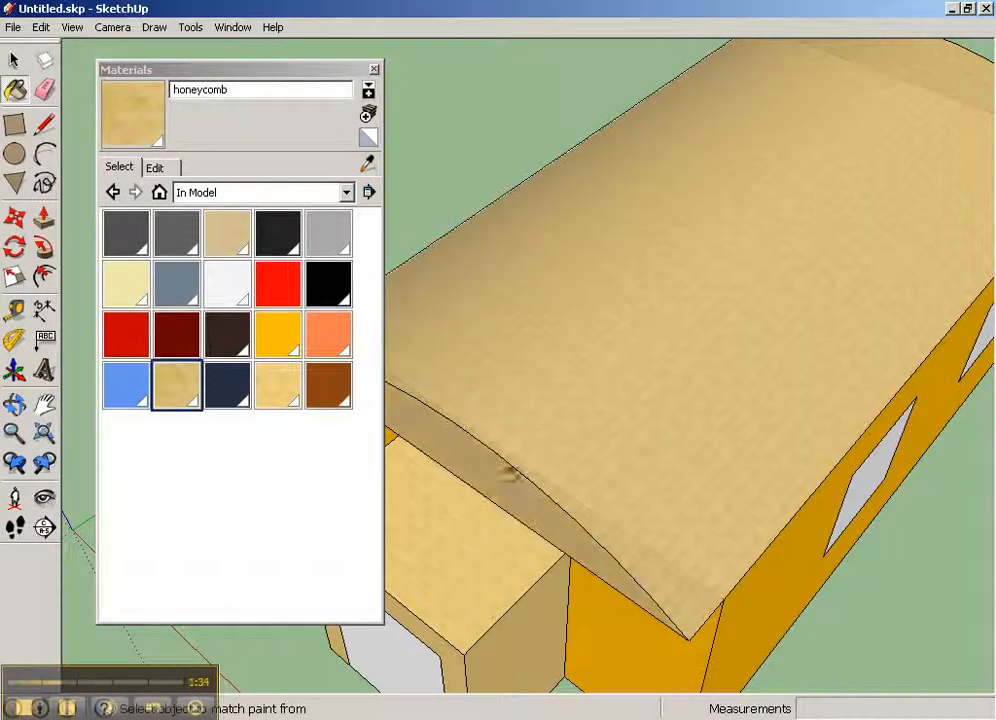
pyautogui.moveTo(489, 509)
pyautogui.mouseDown(button='middle')
pyautogui.moveTo(614, 325)
pyautogui.moveTo(650, 313)
pyautogui.moveTo(594, 364)
pyautogui.moveTo(588, 383)
pyautogui.moveTo(458, 451)
pyautogui.mouseUp(button='middle')
pyautogui.hotkey('ctrl', 'z')
pyautogui.hotkey('ctrl', 'z')
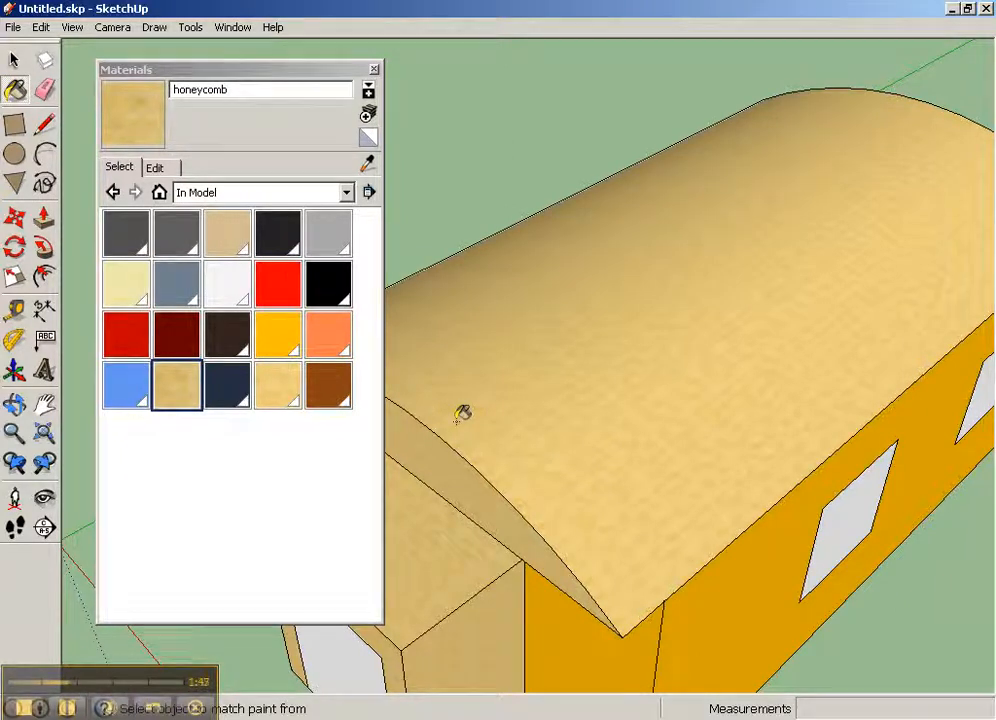
# - Paint the curved roof and the porch roof with the light-sketch-stone material from the Sketchy collection
pyautogui.click(256, 194)
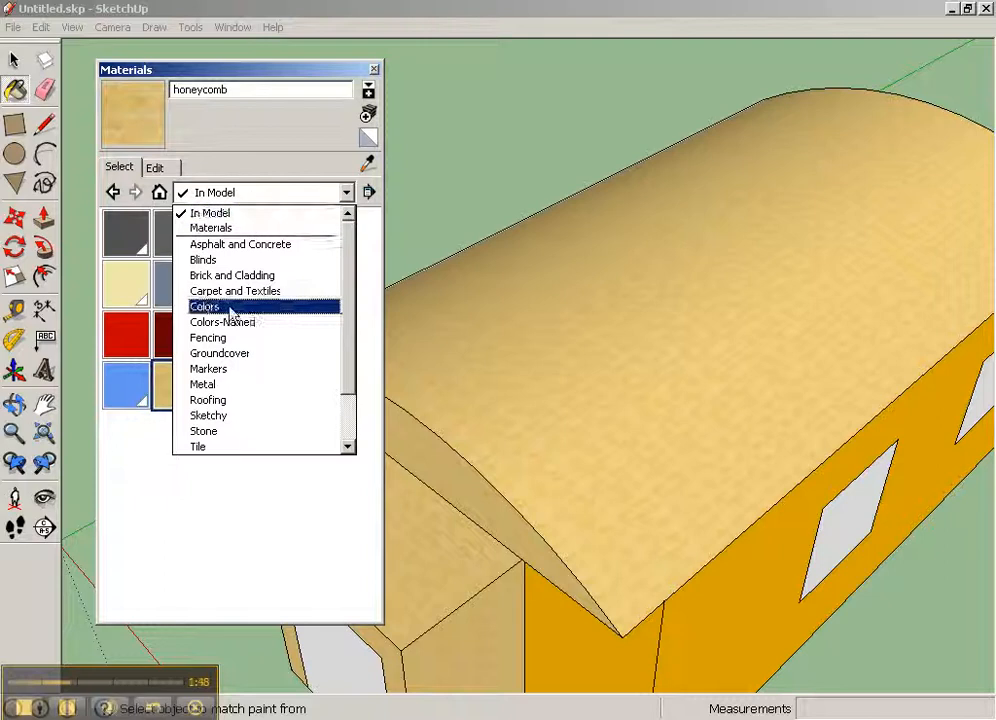
pyautogui.click(262, 306)
pyautogui.click(343, 193)
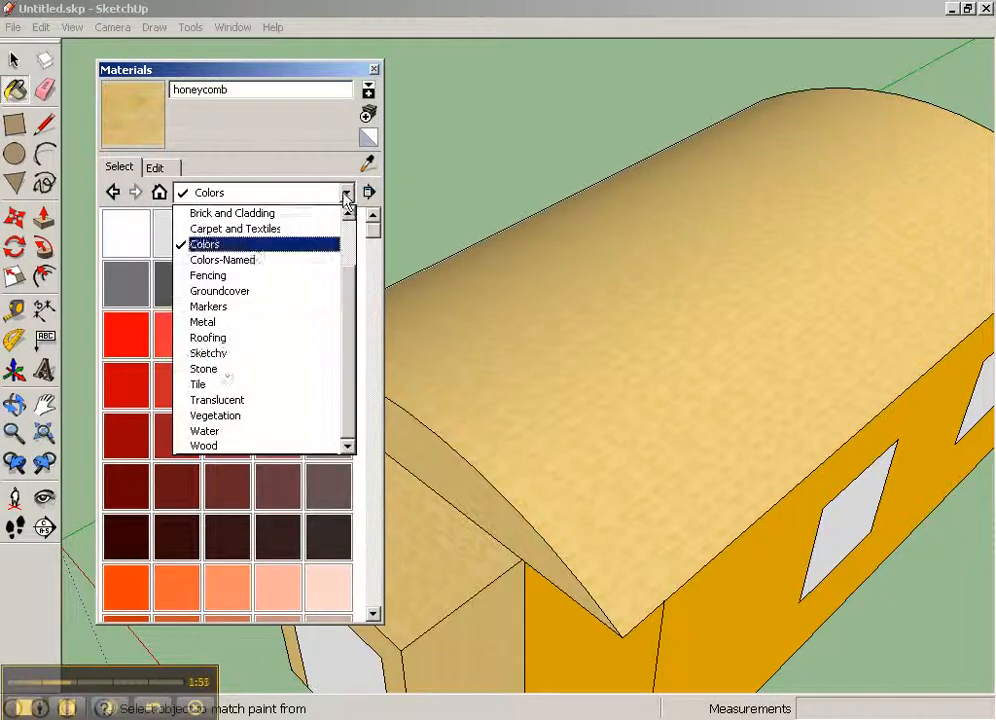
pyautogui.click(221, 356)
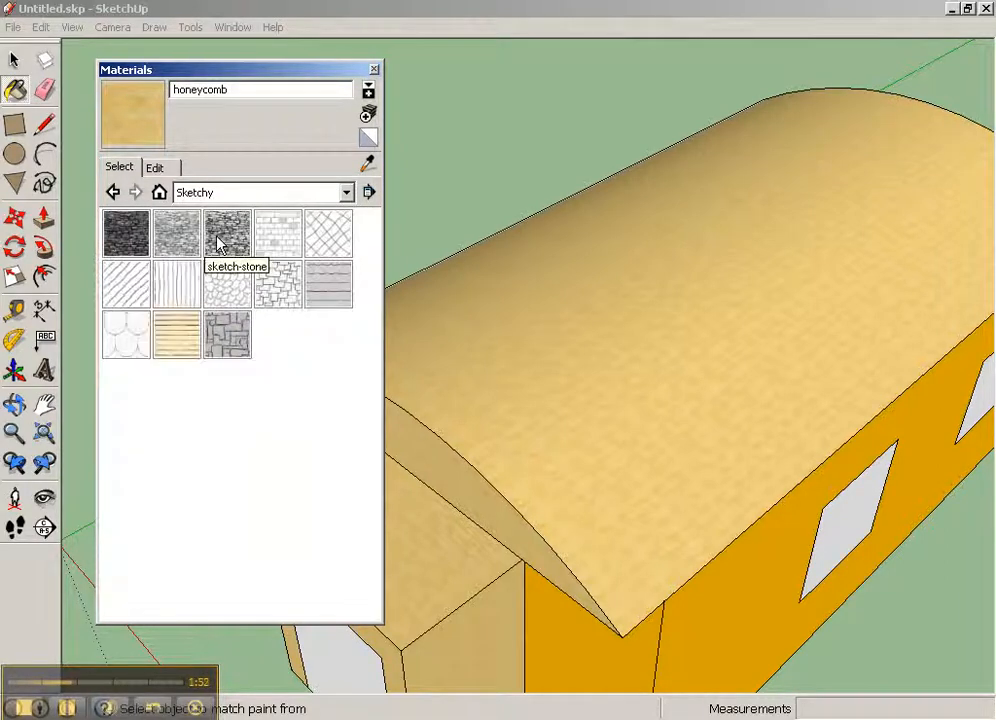
pyautogui.click(185, 242)
pyautogui.click(548, 347)
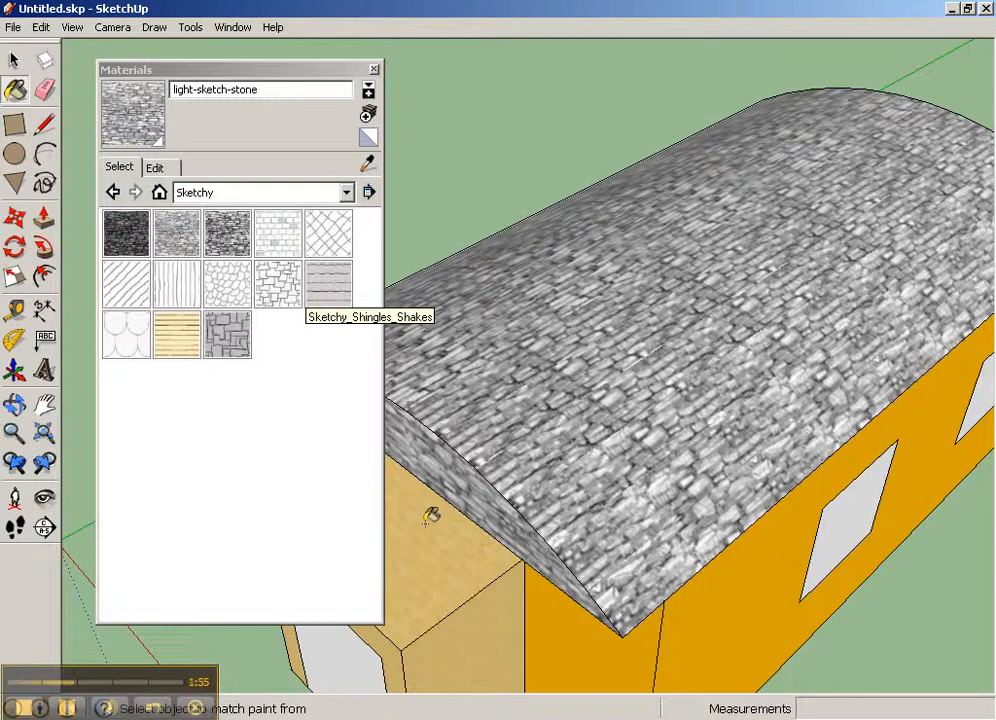
pyautogui.moveTo(551, 471)
pyautogui.mouseDown(button='middle')
pyautogui.moveTo(576, 500)
pyautogui.moveTo(849, 340)
pyautogui.moveTo(645, 554)
pyautogui.moveTo(613, 531)
pyautogui.mouseUp(button='middle')
pyautogui.scroll(-3, 576, 500)
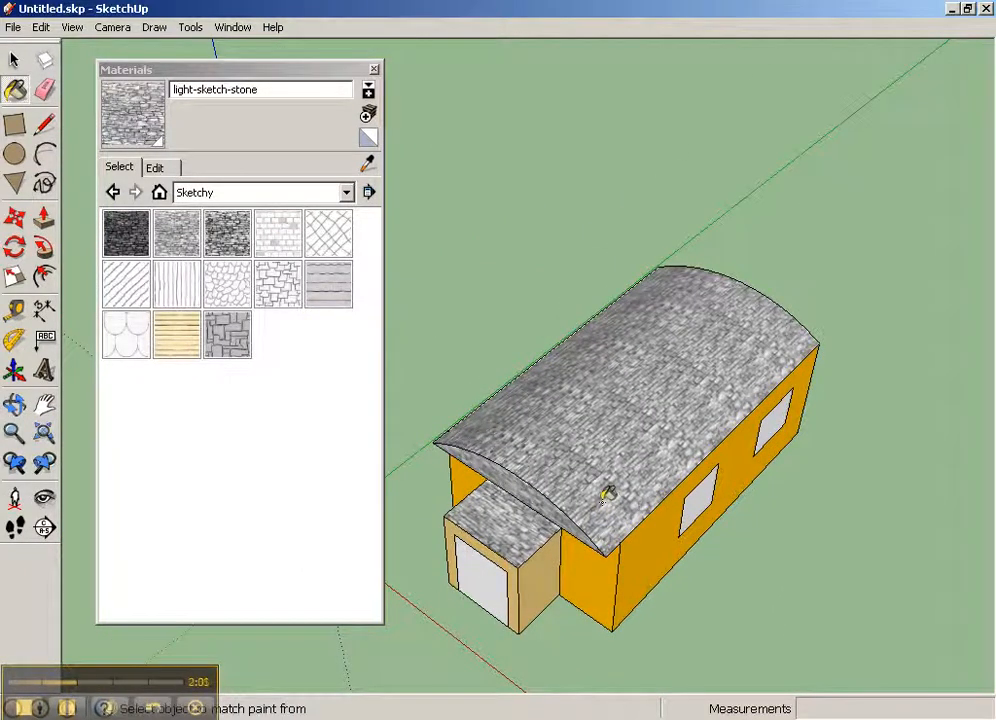
# - Paint the building's windowed side wall and its front wall with the light-sketch-stone material
pyautogui.moveTo(630, 380)
pyautogui.mouseDown(button='middle')
pyautogui.moveTo(600, 371)
pyautogui.moveTo(600, 390)
pyautogui.moveTo(718, 282)
pyautogui.moveTo(667, 386)
pyautogui.moveTo(664, 372)
pyautogui.mouseUp(button='middle')
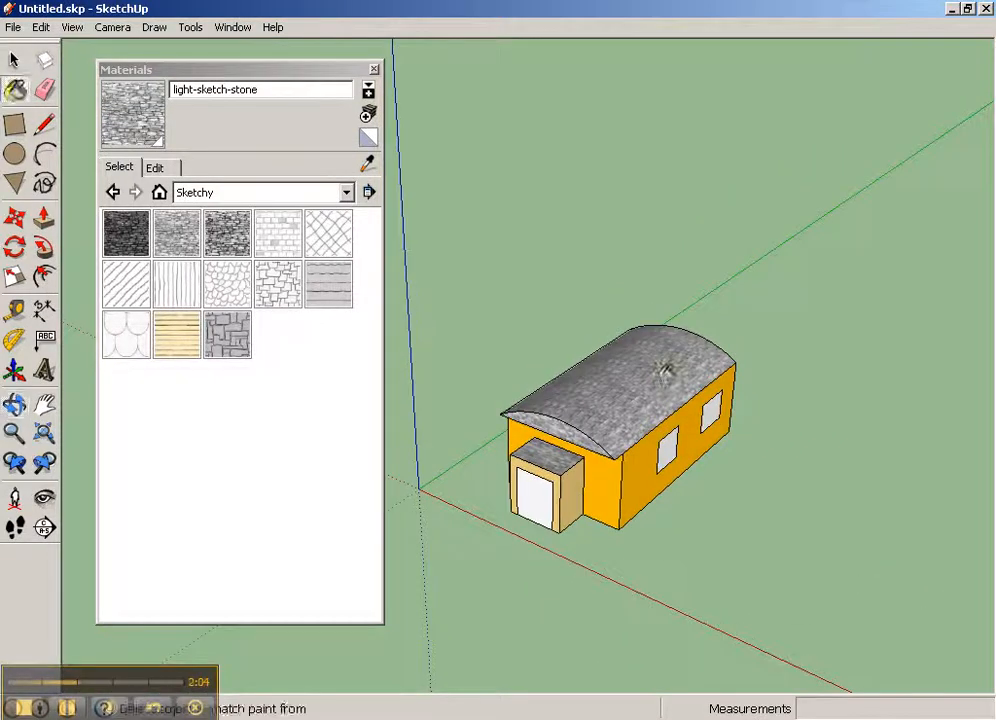
pyautogui.moveTo(713, 462)
pyautogui.mouseDown(button='middle')
pyautogui.moveTo(440, 402)
pyautogui.moveTo(796, 396)
pyautogui.moveTo(676, 404)
pyautogui.mouseUp(button='middle')
pyautogui.click(247, 193)
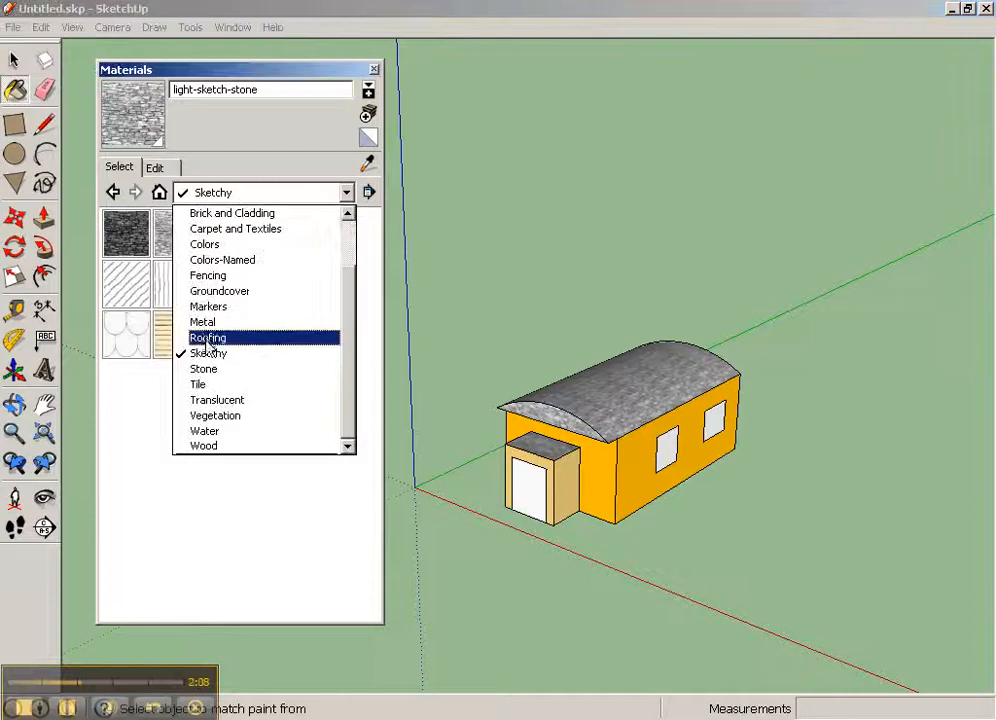
pyautogui.scroll(2, 658, 515)
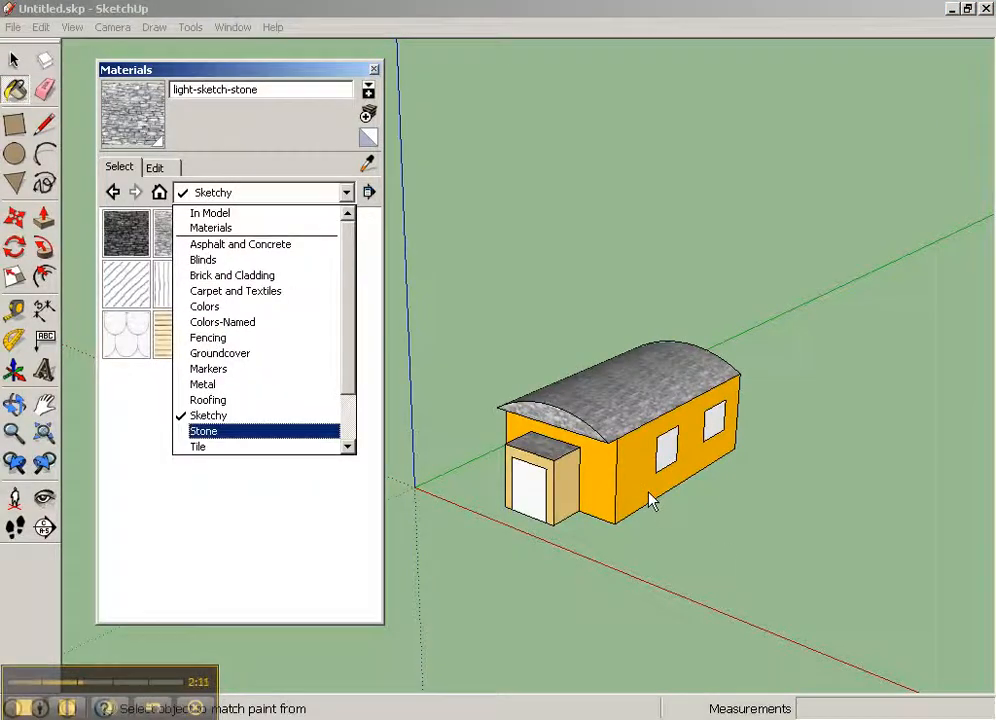
pyautogui.click(650, 499)
pyautogui.click(636, 451)
pyautogui.click(636, 451)
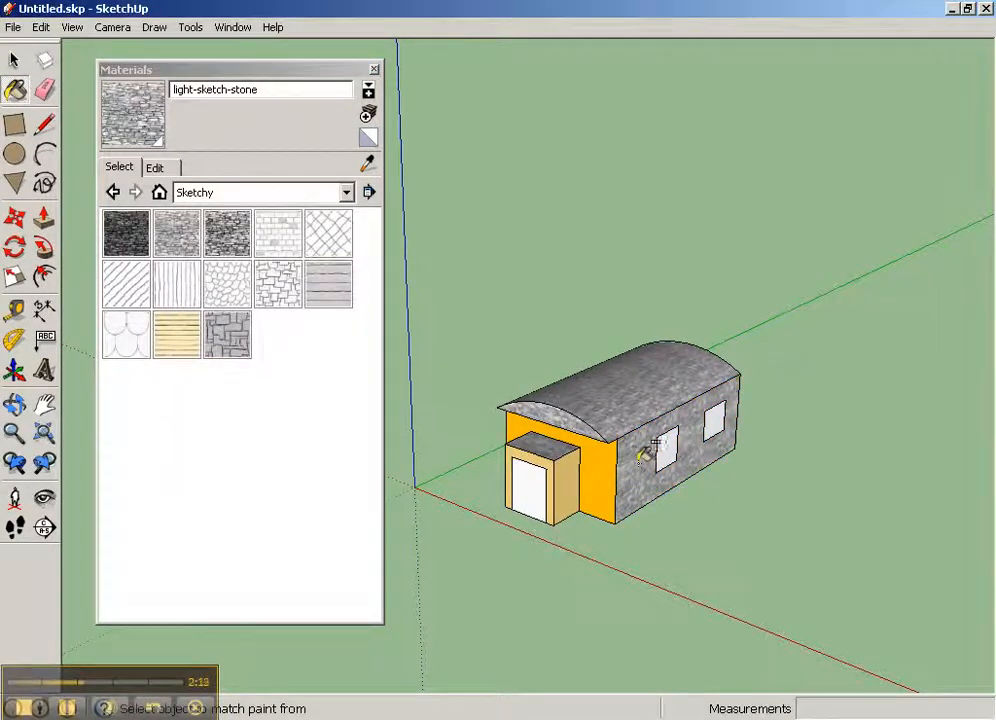
pyautogui.click(615, 464)
pyautogui.scroll(4, 640, 462)
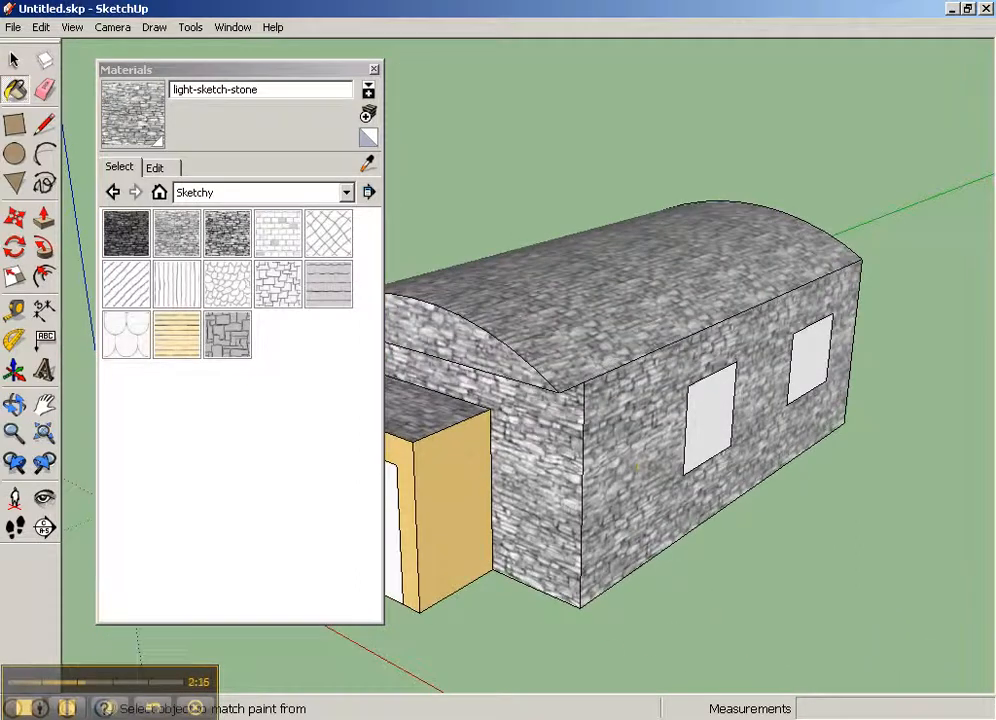
# - Display the materials used in the model and switch the material thumbnails to list view
pyautogui.click(164, 194)
pyautogui.click(120, 245)
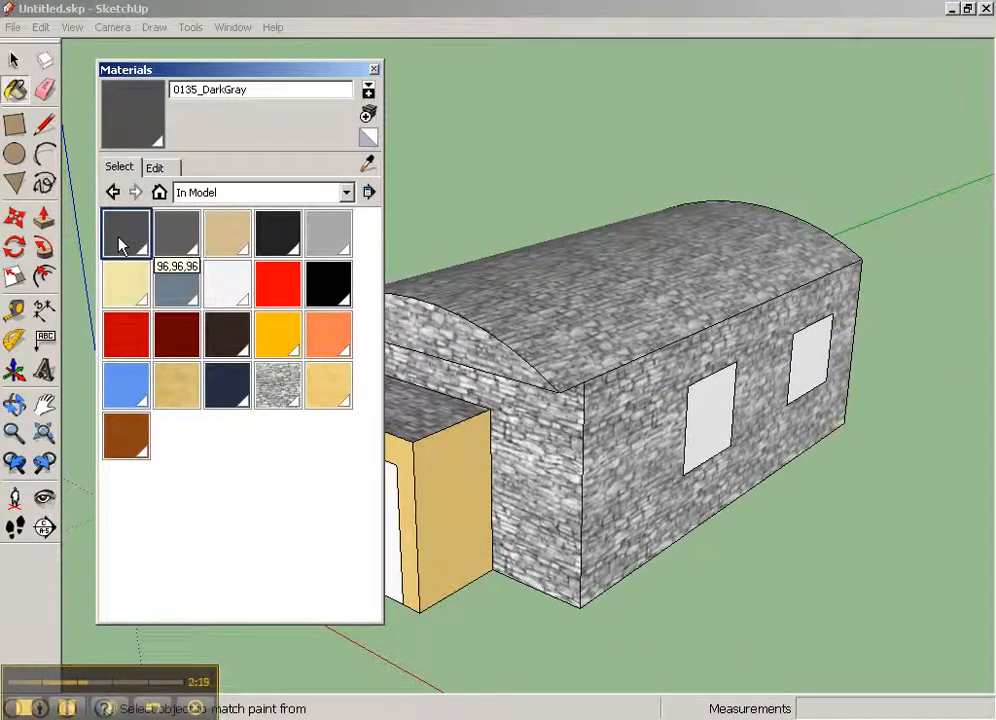
pyautogui.click(172, 232)
pyautogui.click(369, 193)
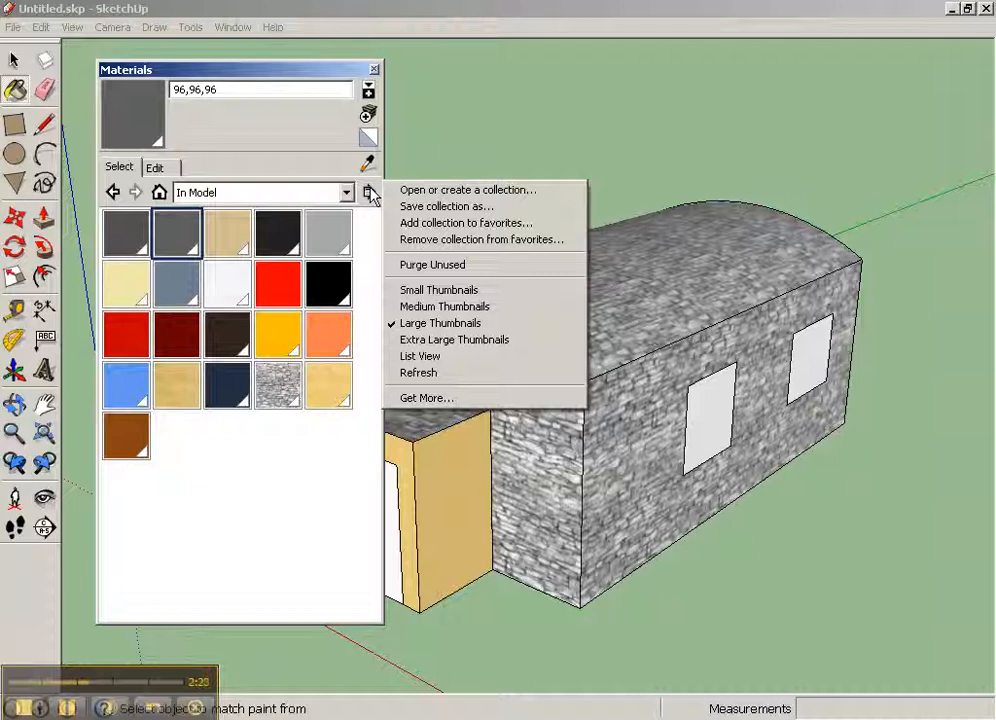
pyautogui.click(433, 356)
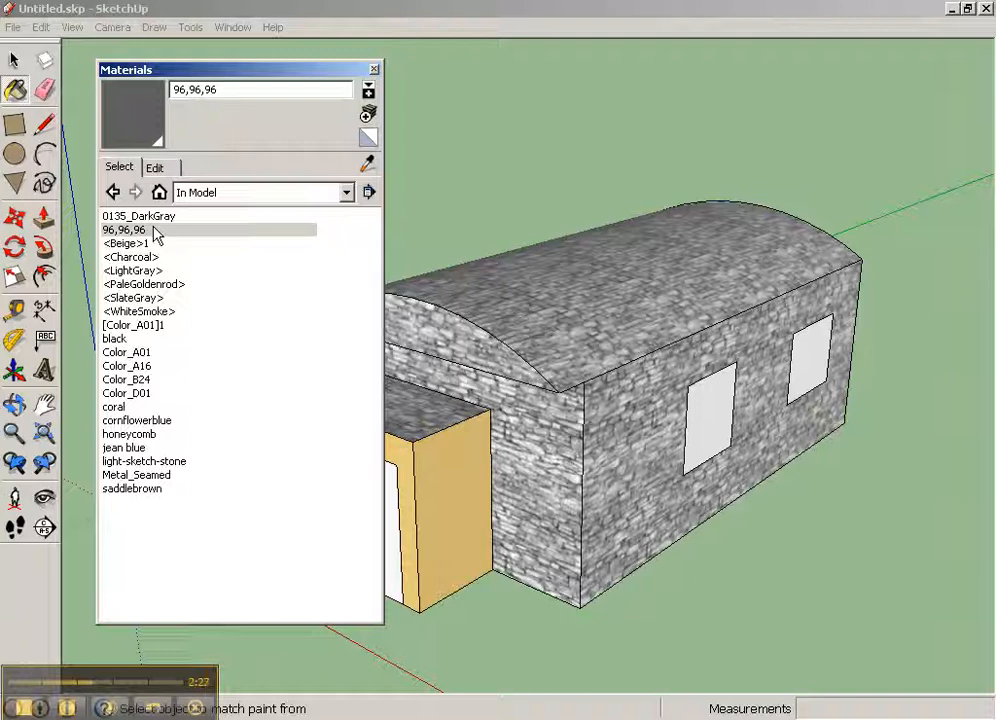
# - Browse the material library's collections and open the Water collection
pyautogui.click(180, 192)
pyautogui.click(200, 228)
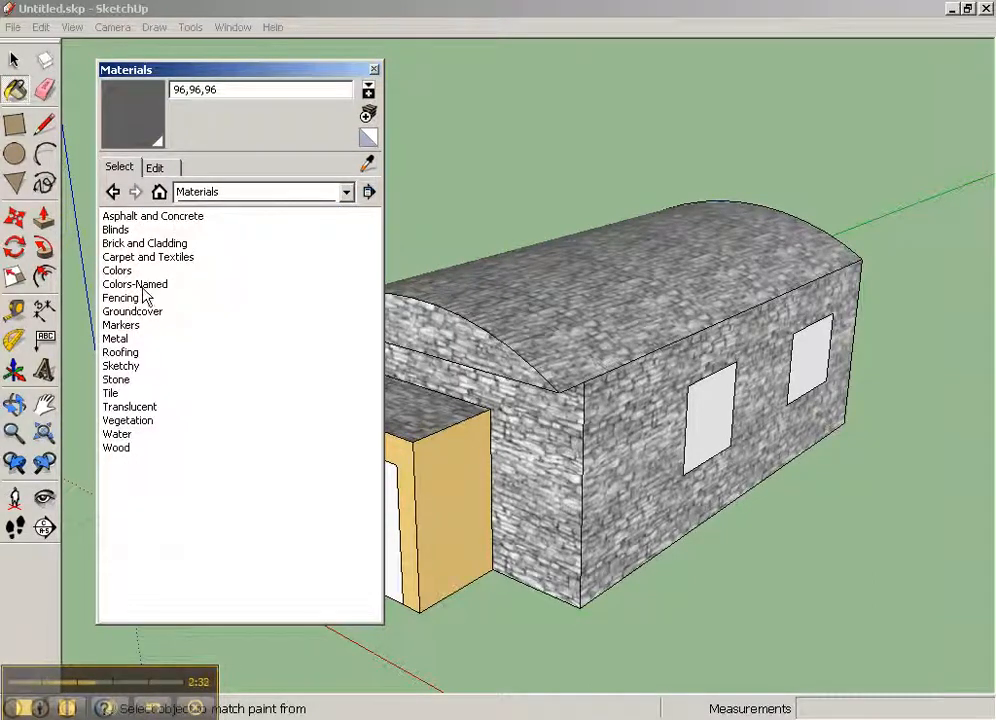
pyautogui.doubleClick(205, 434)
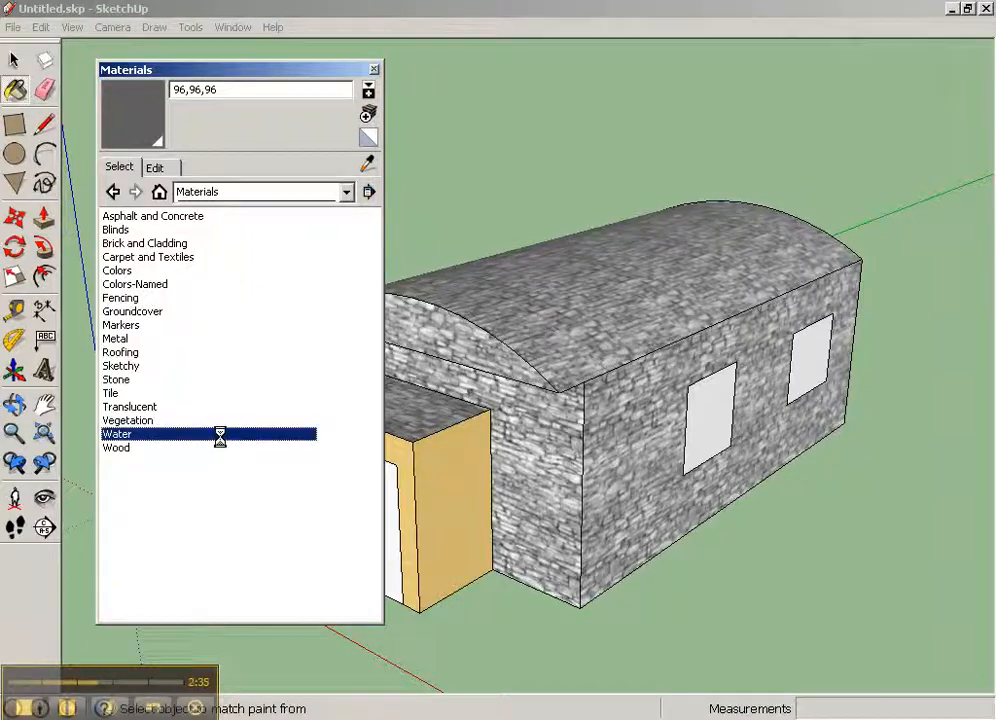
# - Reset the building's walls, curved roof, gable and porch roof to the default material, including the orange side wall
pyautogui.click(369, 140)
pyautogui.click(565, 450)
pyautogui.click(615, 440)
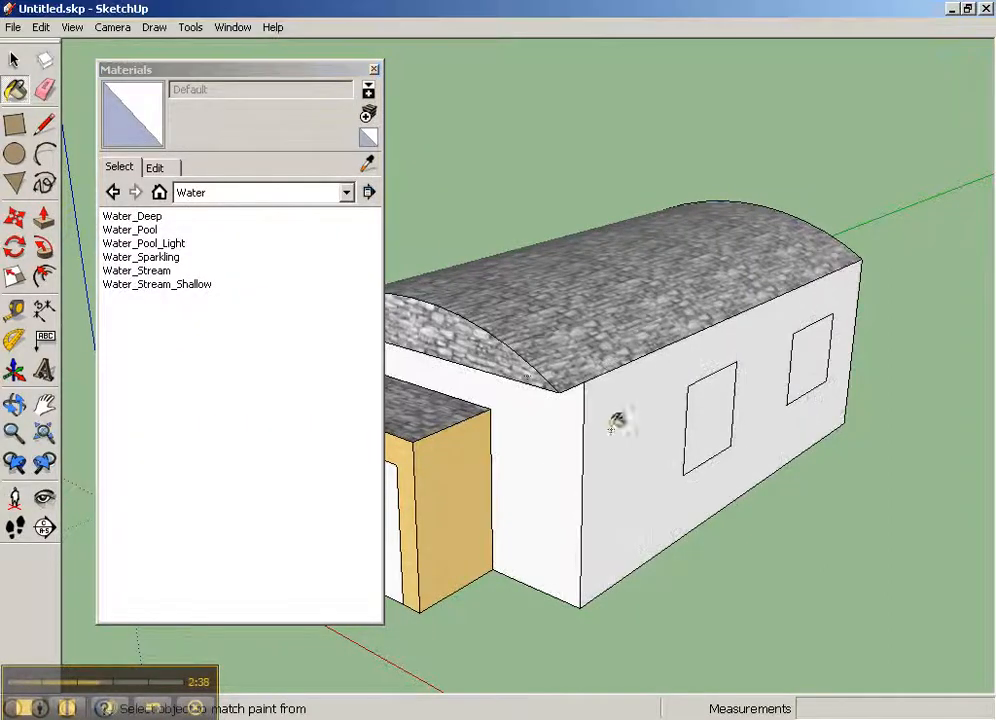
pyautogui.click(562, 322)
pyautogui.moveTo(562, 322); pyautogui.dragTo(560, 443, button='middle')
pyautogui.click(560, 443)
pyautogui.moveTo(622, 487); pyautogui.dragTo(854, 389, button='middle')
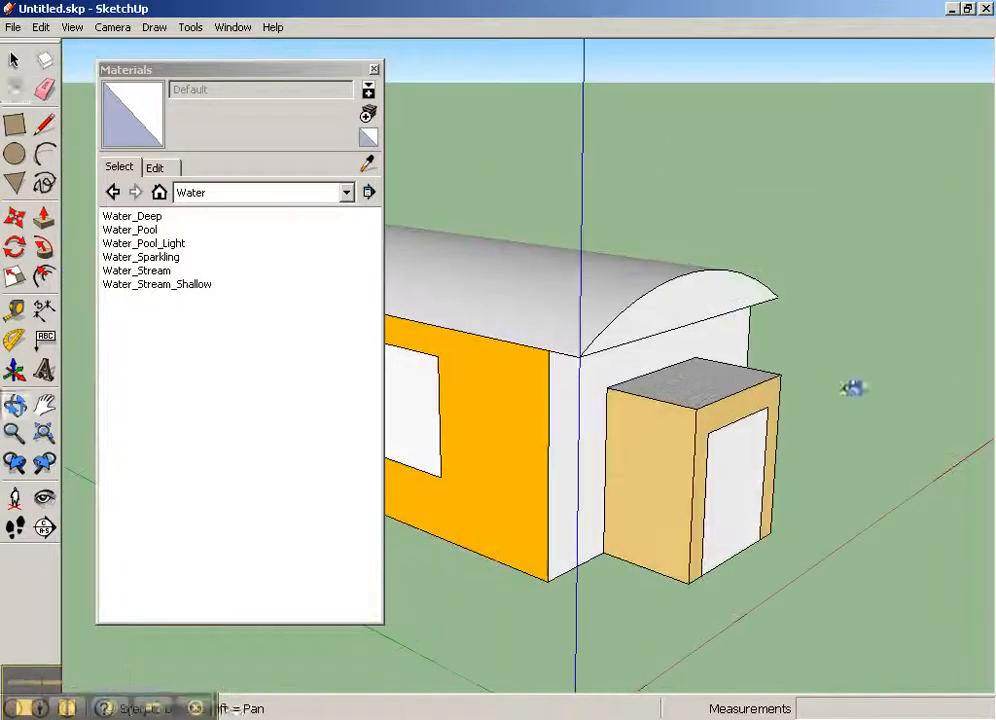
pyautogui.click(489, 389)
pyautogui.moveTo(531, 435); pyautogui.dragTo(508, 476, button='middle')
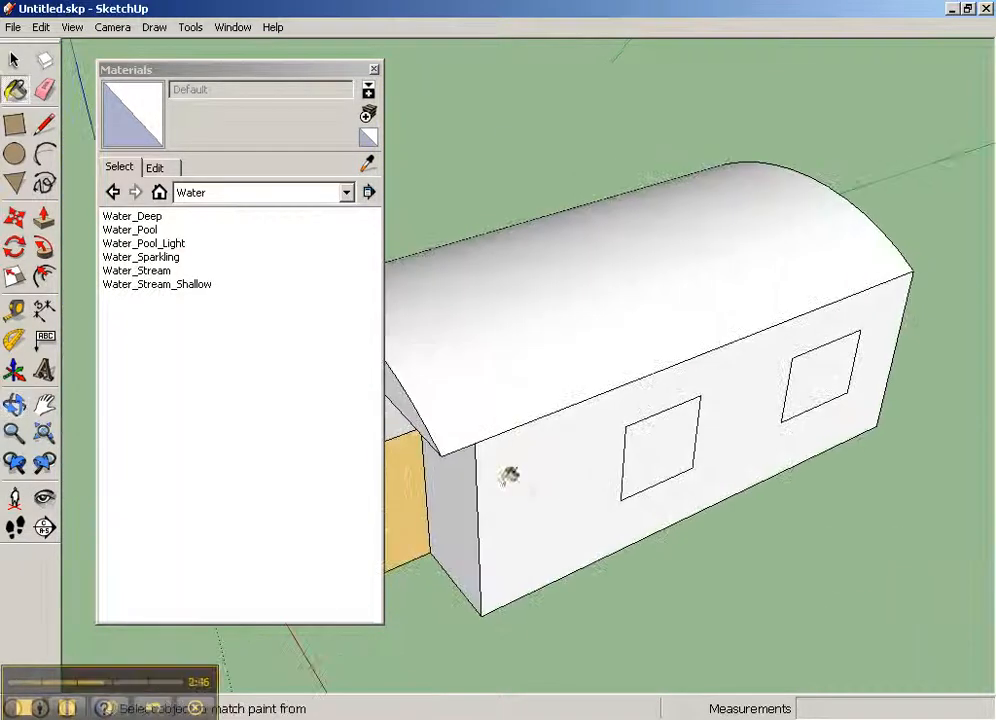
# - Paint the building's main walls with the in-model 0135_DarkGray material
pyautogui.click(160, 170)
pyautogui.click(120, 168)
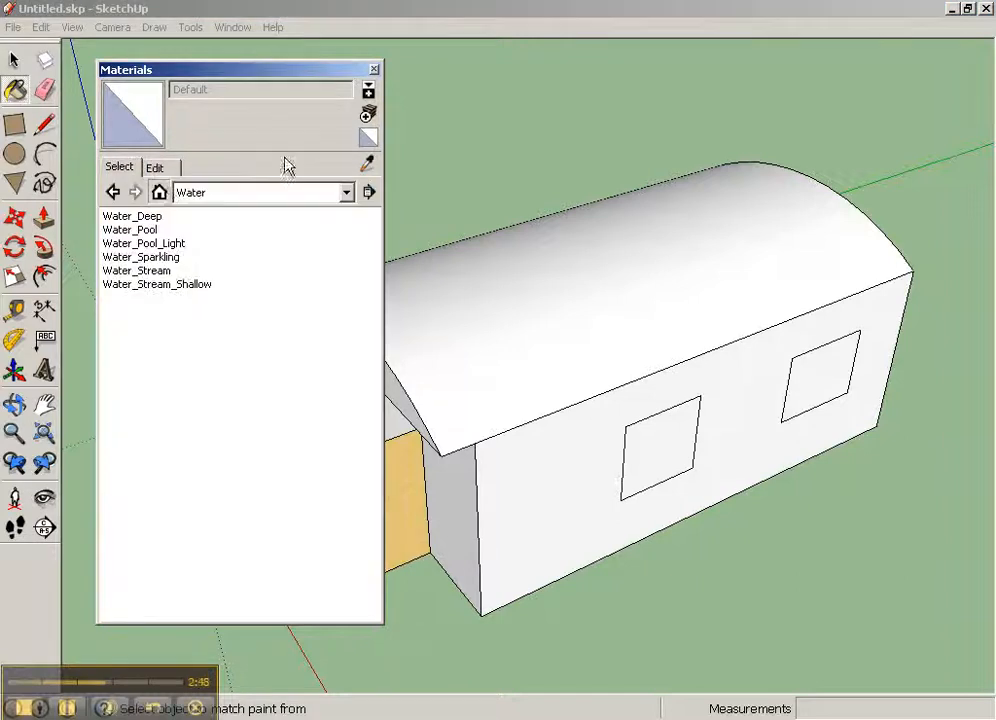
pyautogui.click(160, 192)
pyautogui.click(138, 216)
pyautogui.click(476, 486)
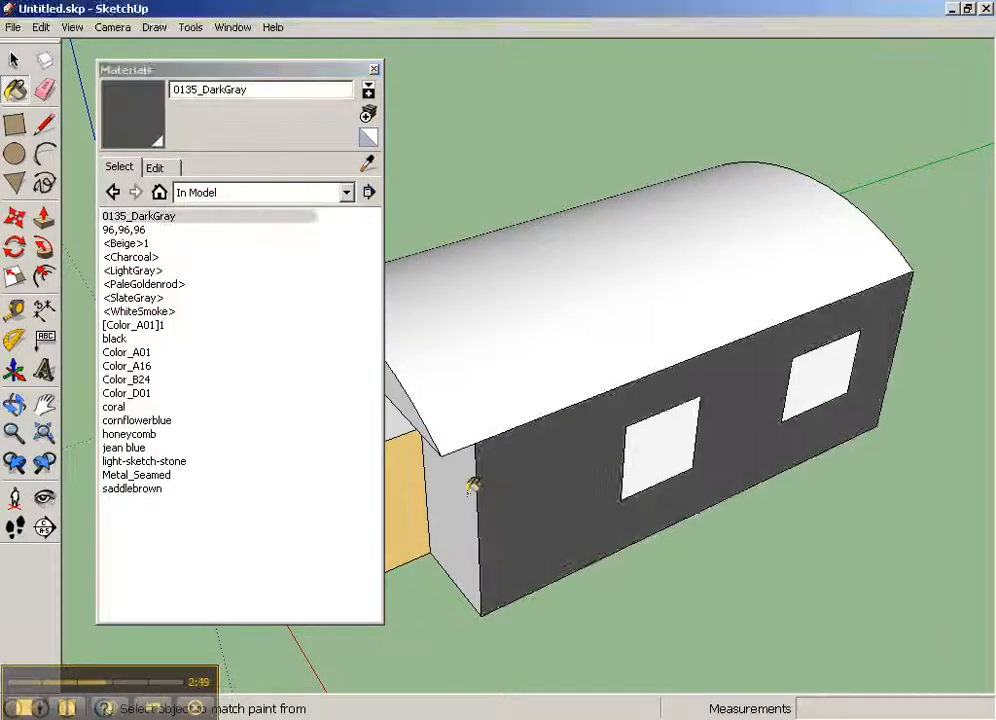
pyautogui.moveTo(453, 473); pyautogui.dragTo(700, 440, button='middle')
# - Select the entire building with all its connected geometry and make it a component named house
pyautogui.click(14, 60)
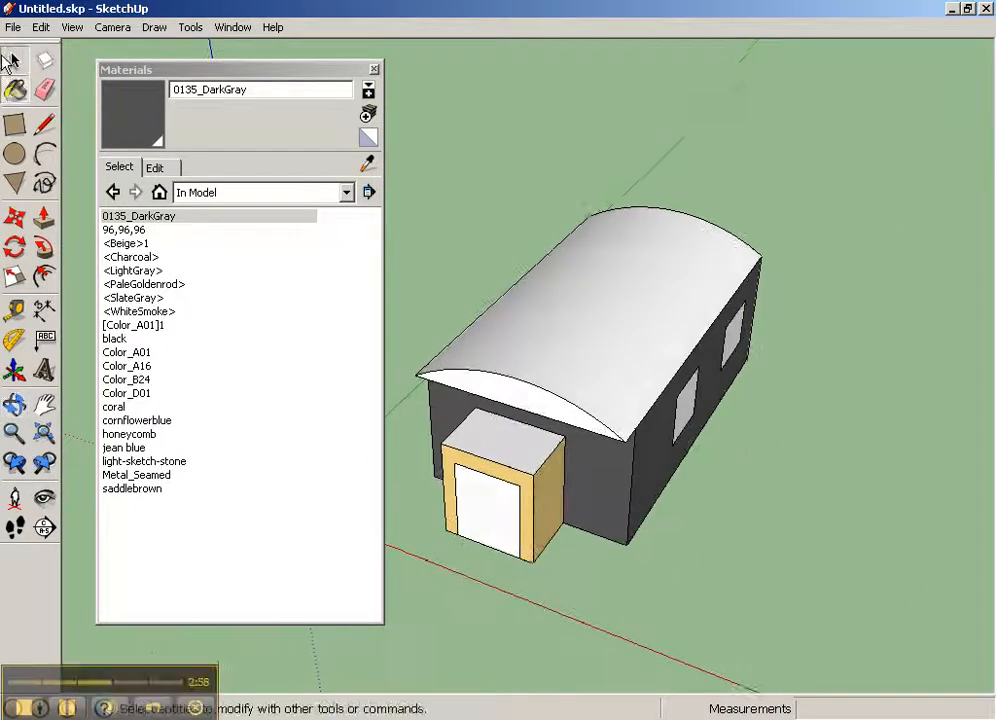
pyautogui.tripleClick(612, 408)
pyautogui.tripleClick(612, 408)
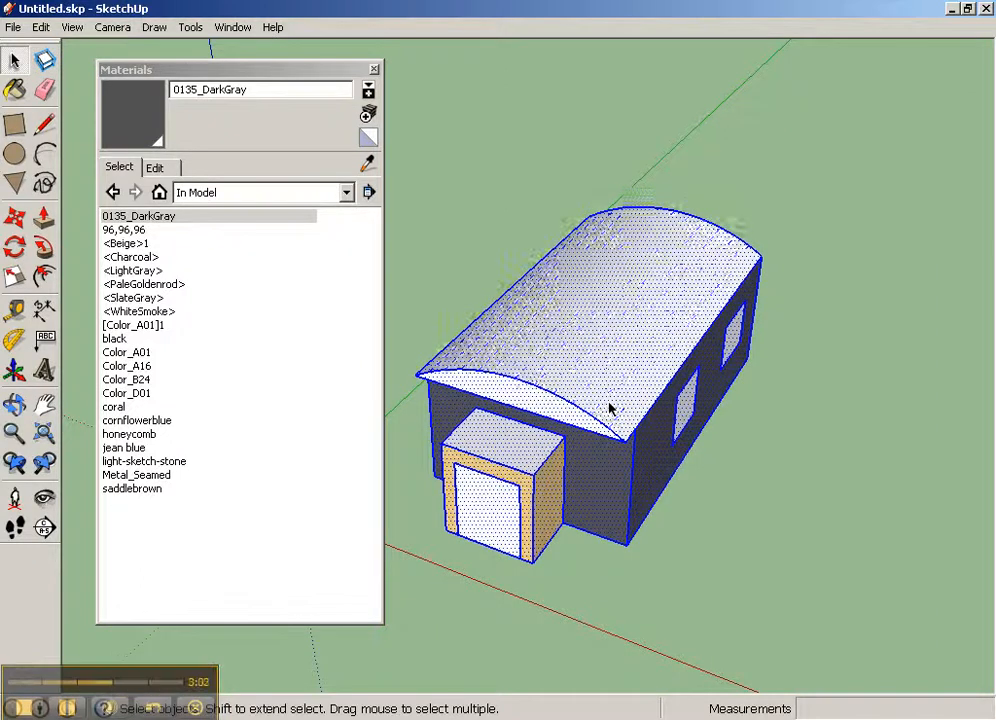
pyautogui.rightClick(620, 318)
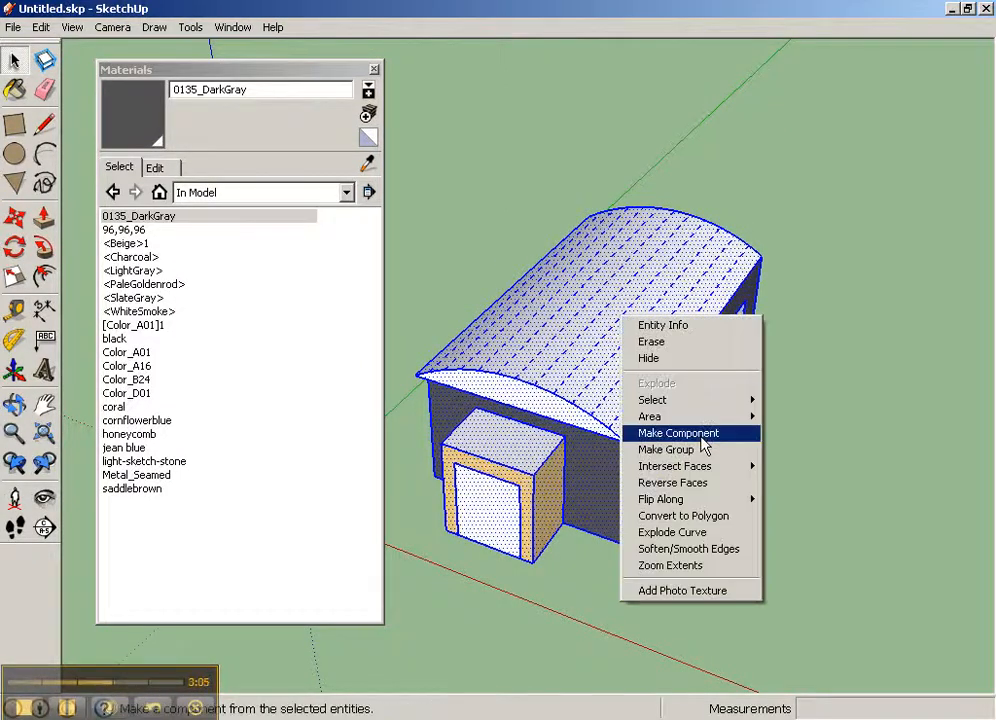
pyautogui.click(645, 435)
pyautogui.write('h')
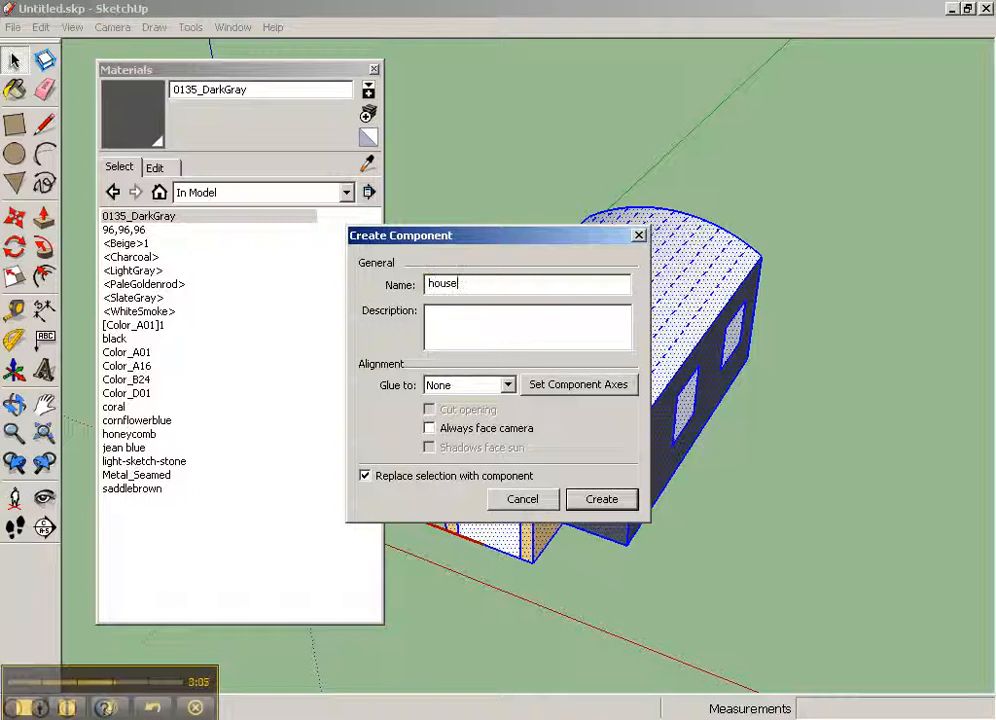
pyautogui.write('ouse')
pyautogui.press('Return')
pyautogui.moveTo(708, 413); pyautogui.dragTo(509, 382, button='middle')
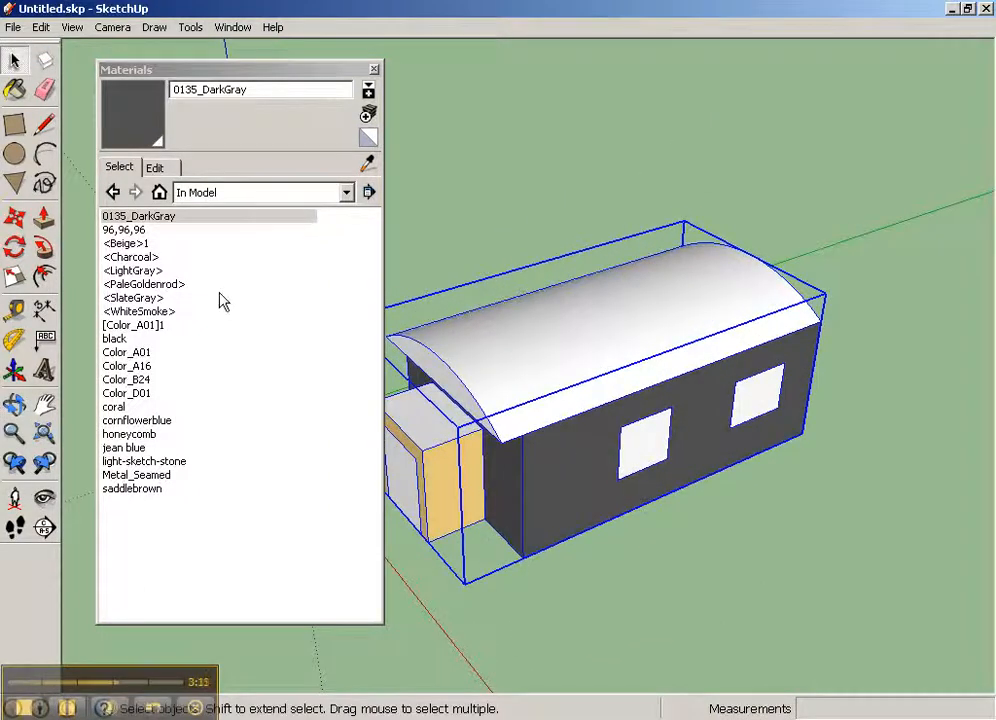
# - Try painting the whole house component with 0135_DarkGray and undo the paint
pyautogui.click(14, 89)
pyautogui.click(509, 360)
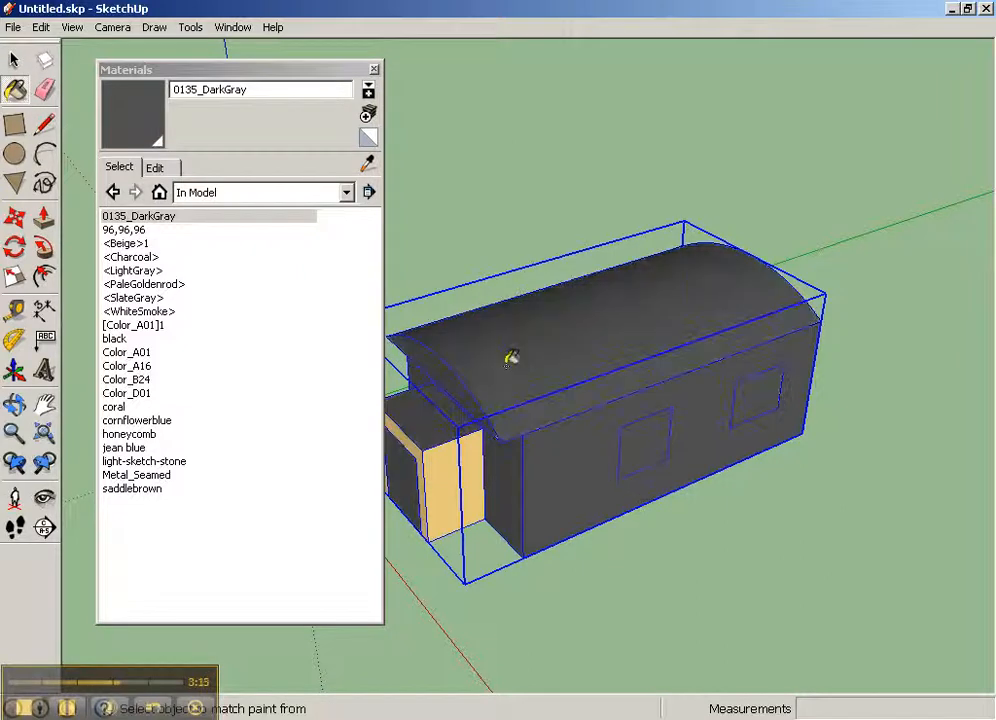
pyautogui.hotkey('ctrl', 'z')
pyautogui.moveTo(591, 476)
pyautogui.mouseDown(button='middle')
pyautogui.moveTo(718, 416)
pyautogui.moveTo(738, 514)
pyautogui.mouseUp(button='middle')
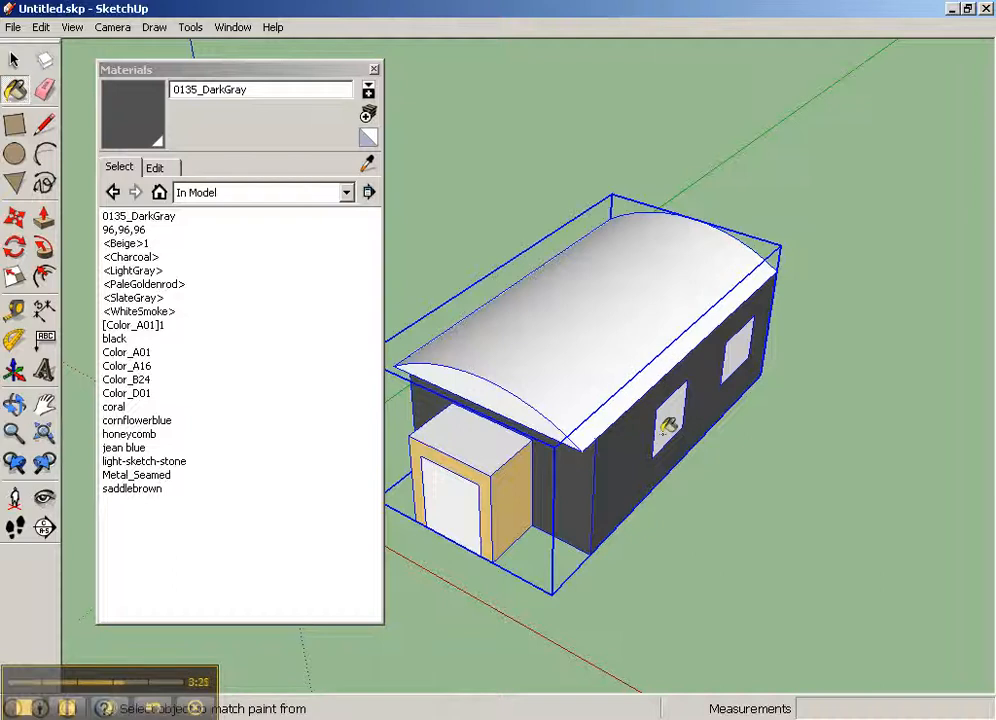
# - Try painting the house component with the dark red Color_A16 material and undo the paint
pyautogui.click(135, 367)
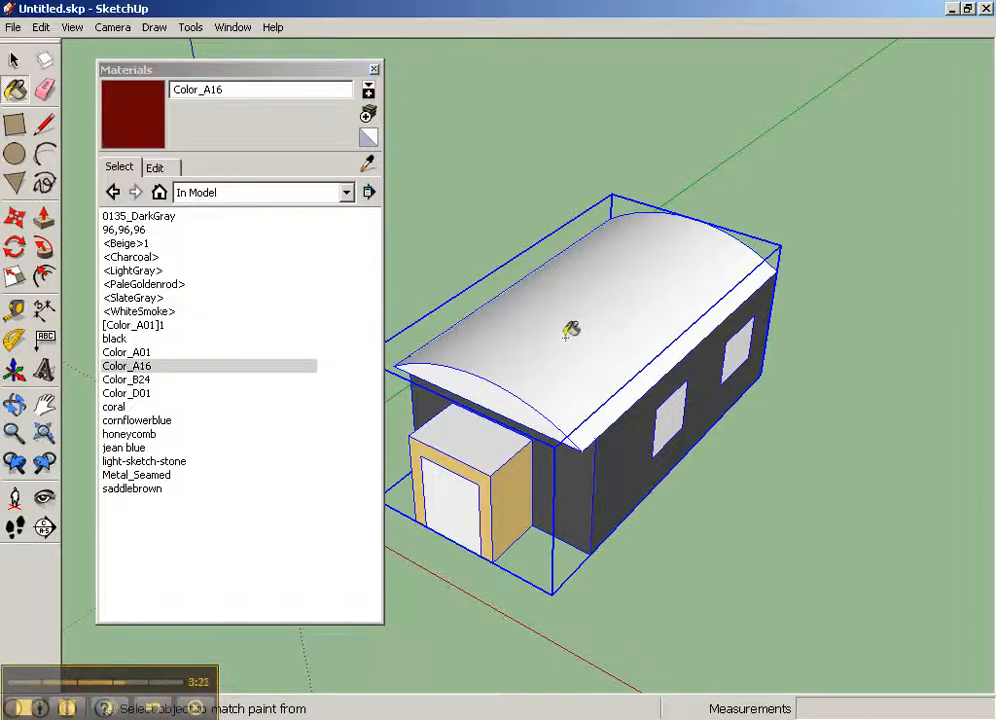
pyautogui.keyDown('shift'); pyautogui.click(567, 334); pyautogui.keyUp('shift')
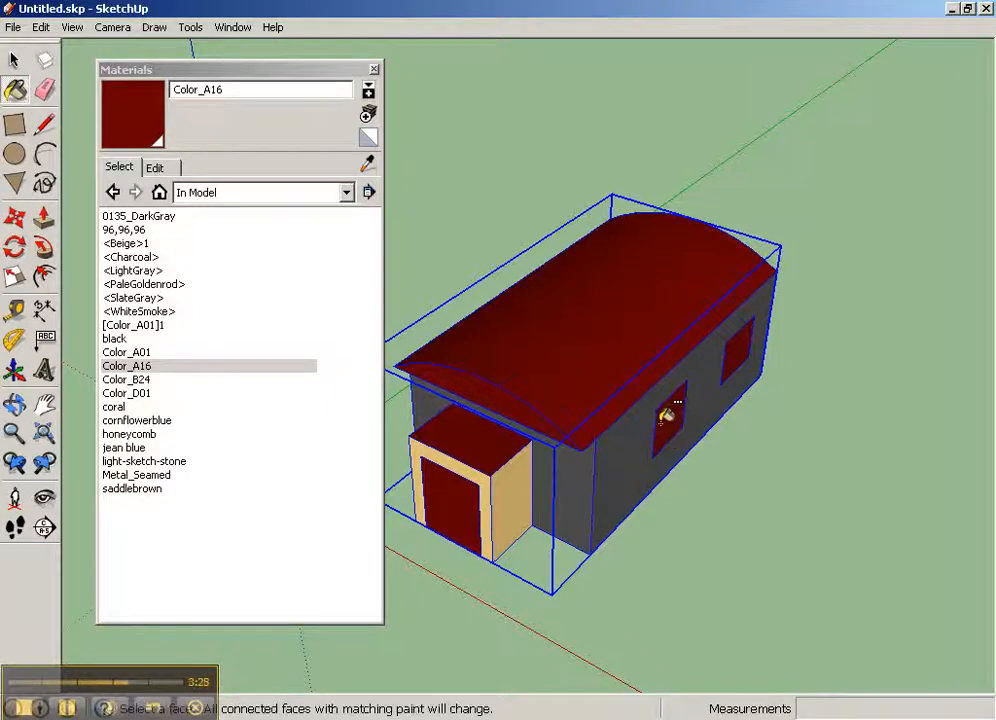
pyautogui.hotkey('ctrl', 'z')
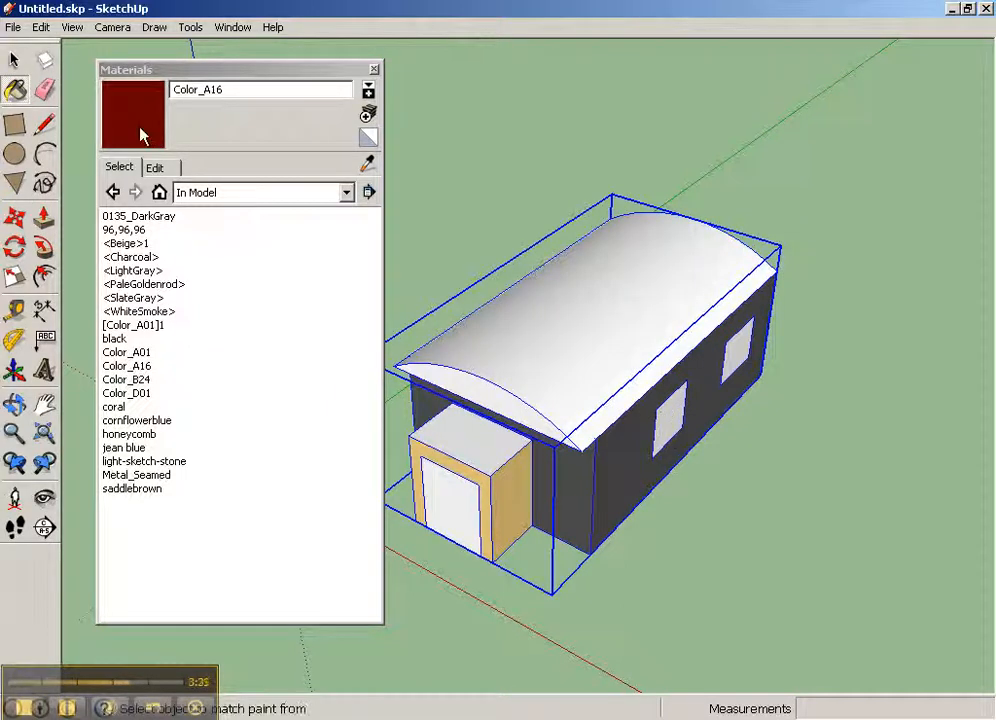
# - Open the house component for editing, paint its curved roof with the <Charcoal> material, and leave the component
pyautogui.click(14, 60)
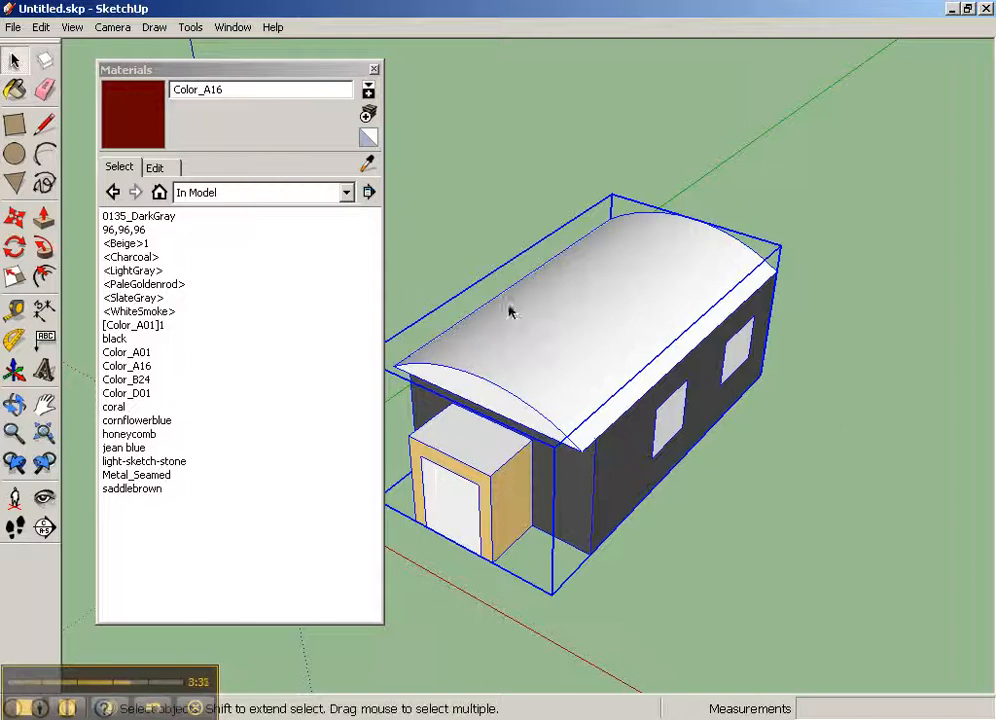
pyautogui.doubleClick(592, 342)
pyautogui.moveTo(594, 341); pyautogui.dragTo(494, 440, button='middle')
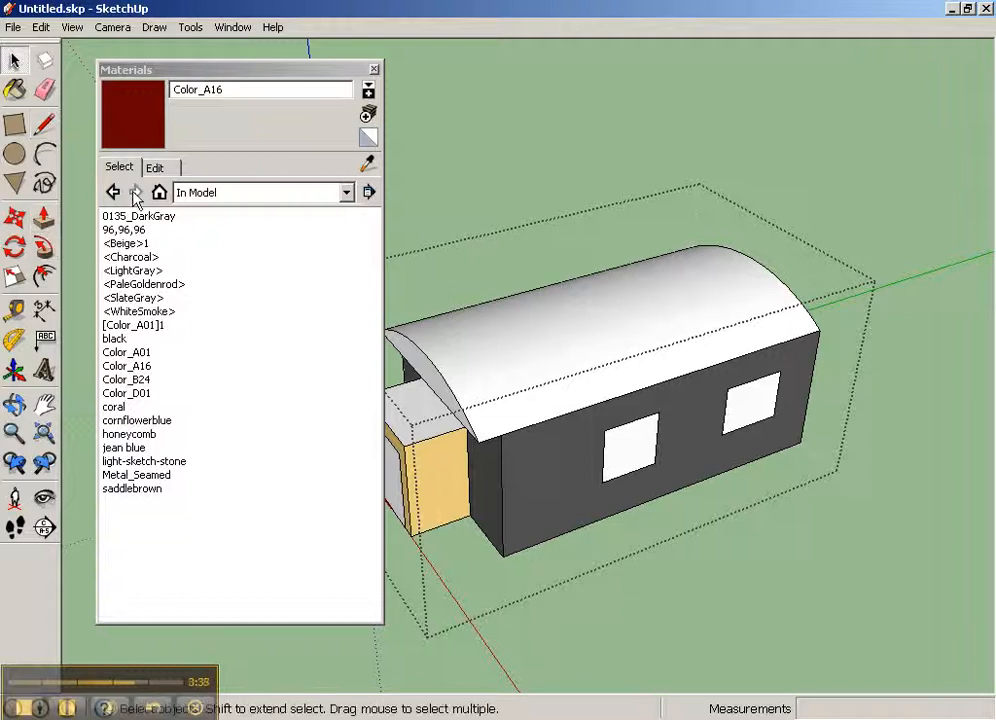
pyautogui.click(130, 257)
pyautogui.click(649, 302)
pyautogui.moveTo(649, 302)
pyautogui.mouseDown(button='middle')
pyautogui.moveTo(732, 430)
pyautogui.moveTo(740, 513)
pyautogui.mouseUp(button='middle')
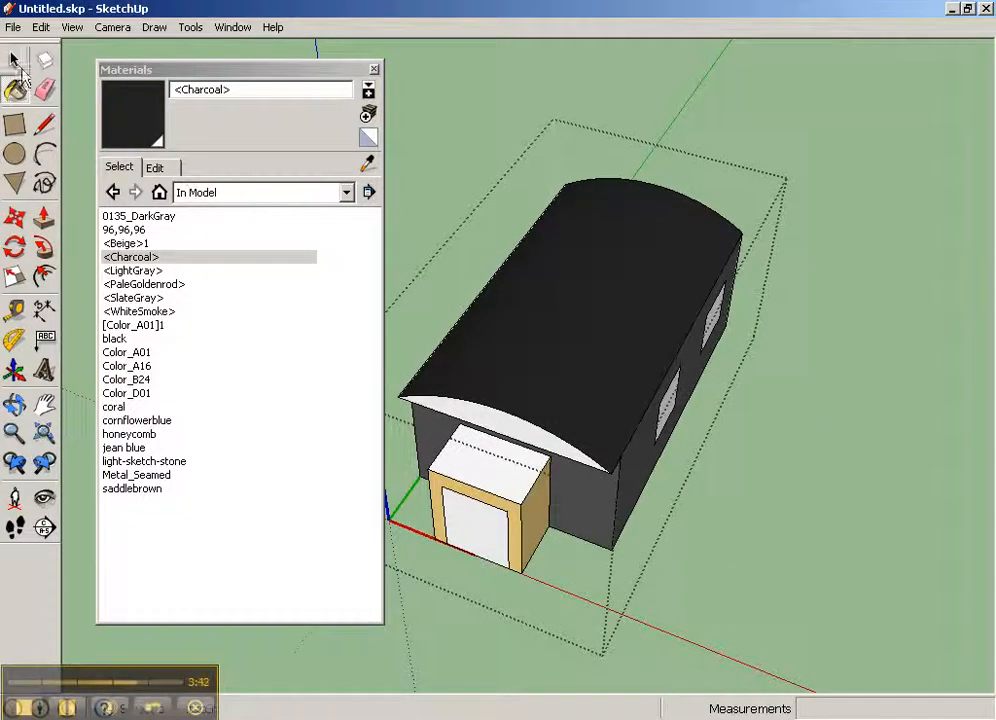
pyautogui.click(14, 60)
pyautogui.moveTo(808, 388); pyautogui.dragTo(490, 398, button='middle')
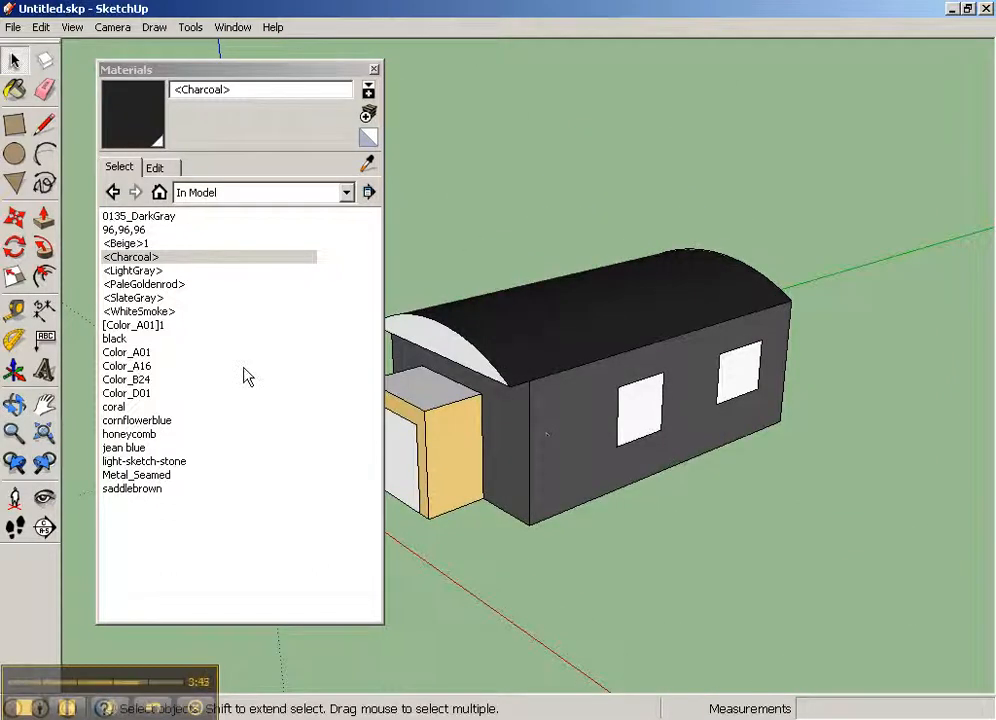
# - Paint the house component with coral so that its default-material faces, such as windows, door and gable, take the colour
pyautogui.click(114, 407)
pyautogui.keyDown('shift'); pyautogui.click(637, 415); pyautogui.keyUp('shift')
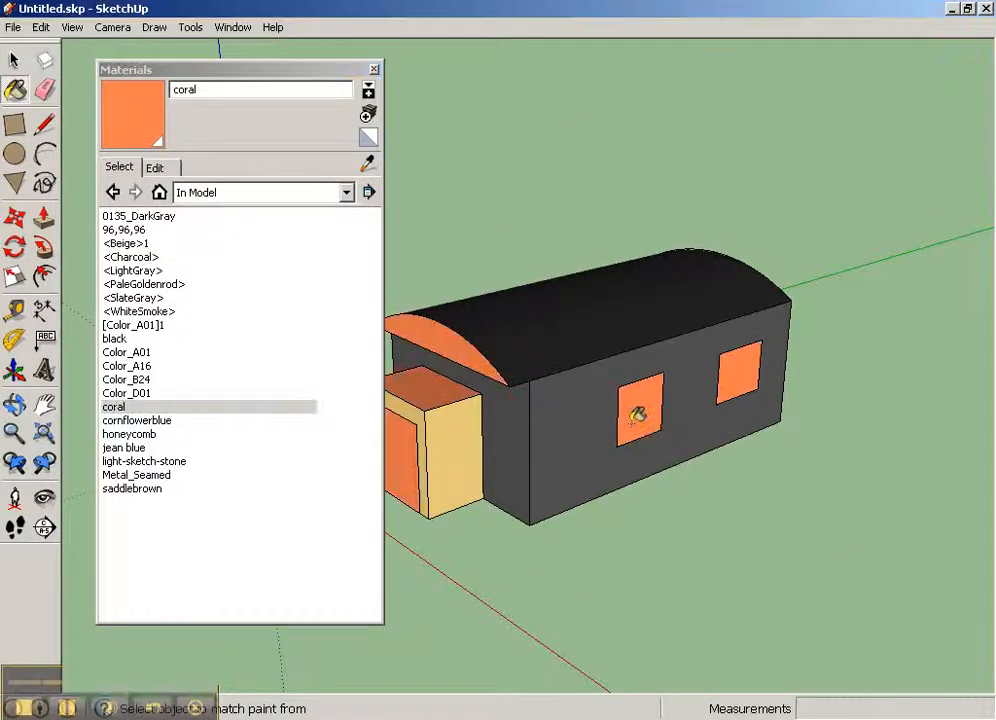
pyautogui.moveTo(637, 415)
pyautogui.mouseDown(button='middle')
pyautogui.moveTo(963, 411)
pyautogui.moveTo(960, 431)
pyautogui.moveTo(914, 438)
pyautogui.moveTo(282, 445)
pyautogui.moveTo(325, 509)
pyautogui.moveTo(585, 468)
pyautogui.moveTo(571, 480)
pyautogui.mouseUp(button='middle')
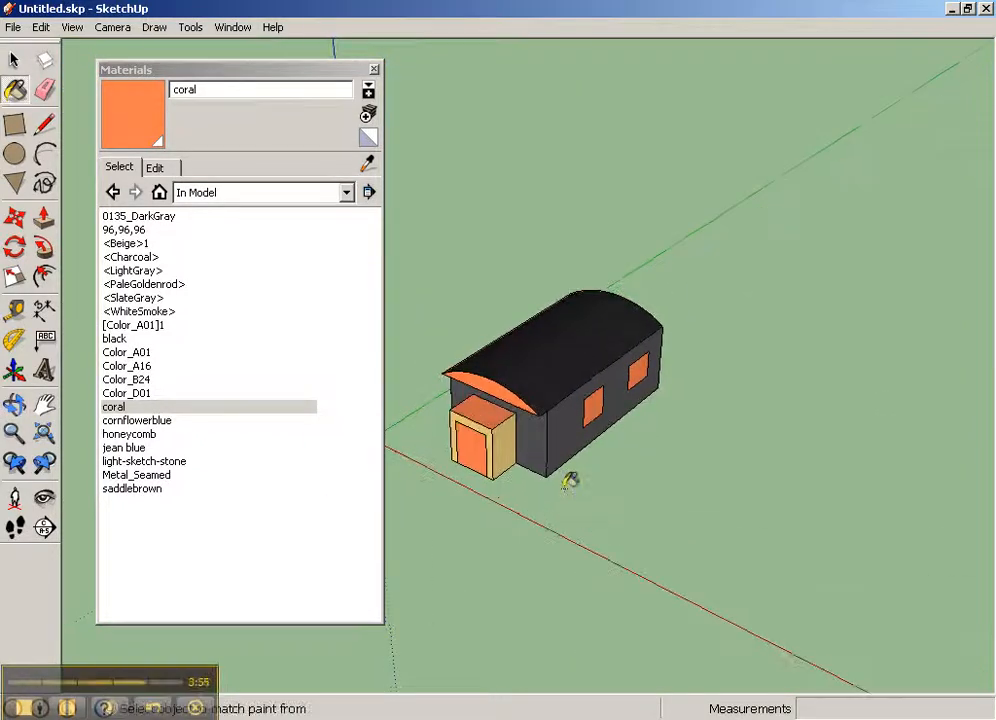